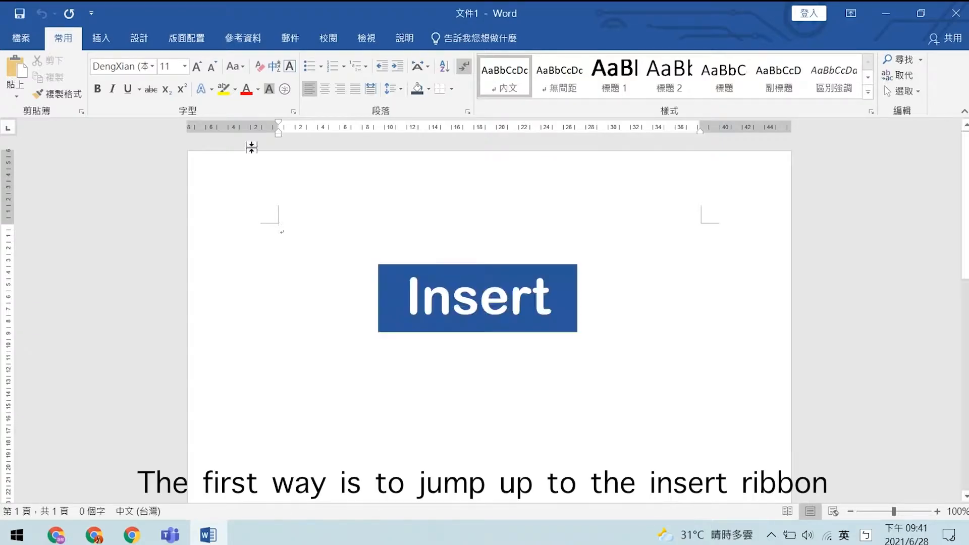
- Insert a table of three columns by four rows at the start of the document
left_click(103, 38)
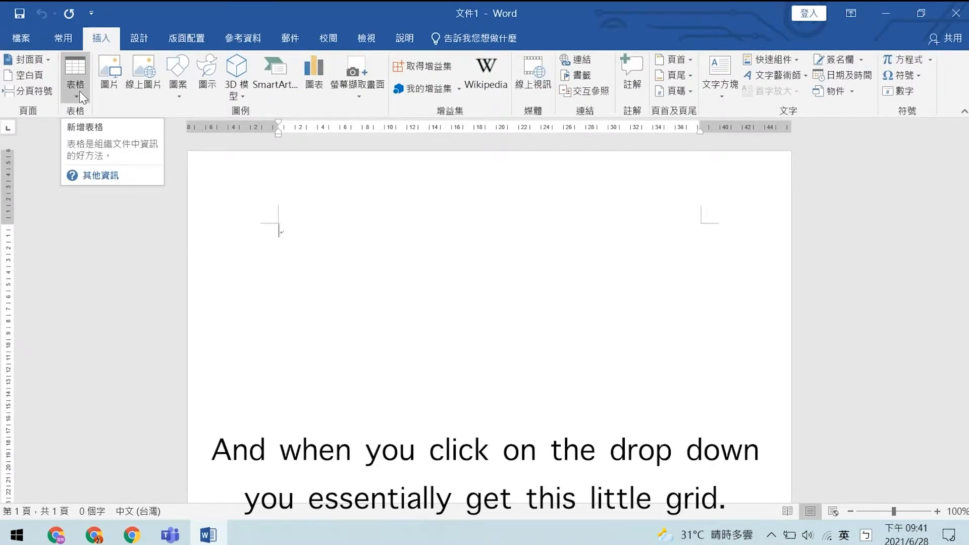
left_click(80, 91)
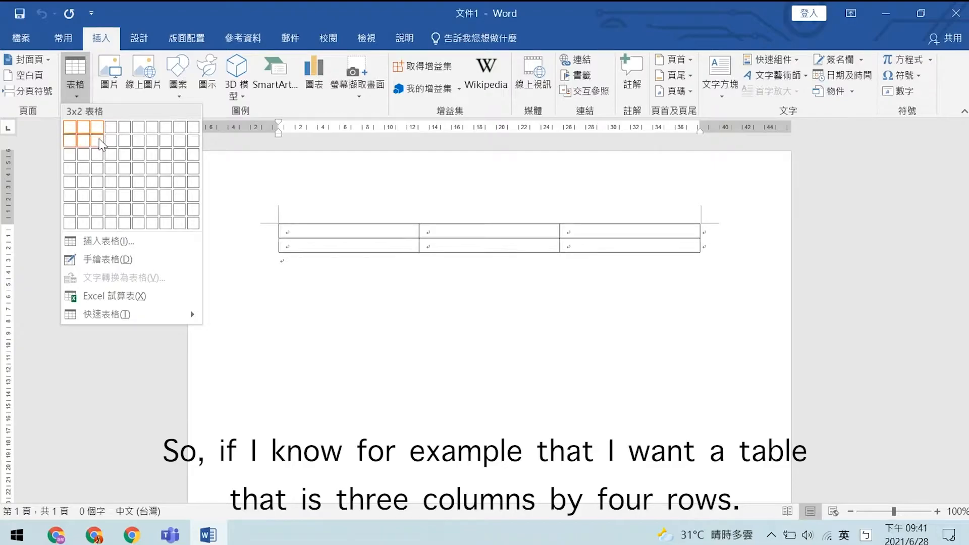
left_click(97, 169)
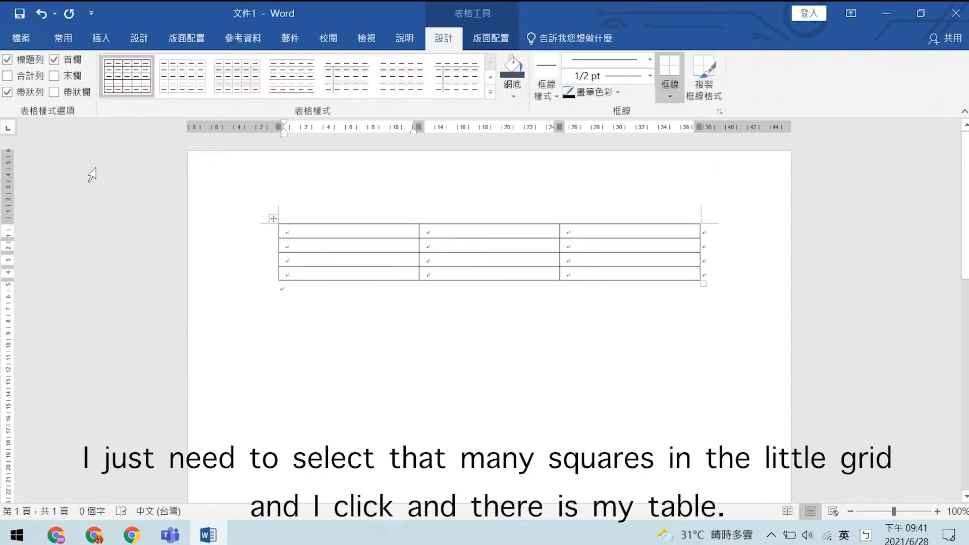
- Delete the entire table of three columns by four rows
left_click(271, 218)
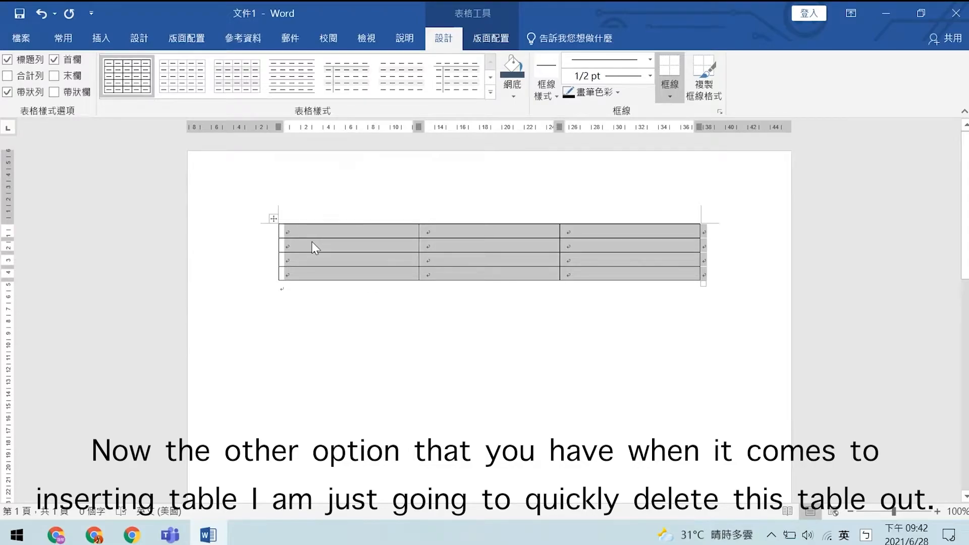
right_click(313, 244)
left_click(329, 337)
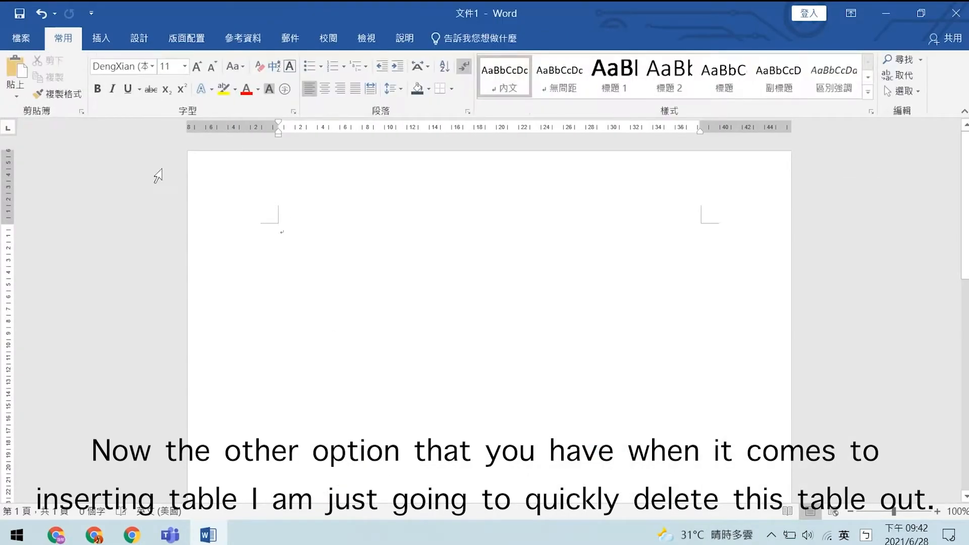
- Insert a table by specifying 4 columns and 10 rows with automatic fixed column width
left_click(96, 38)
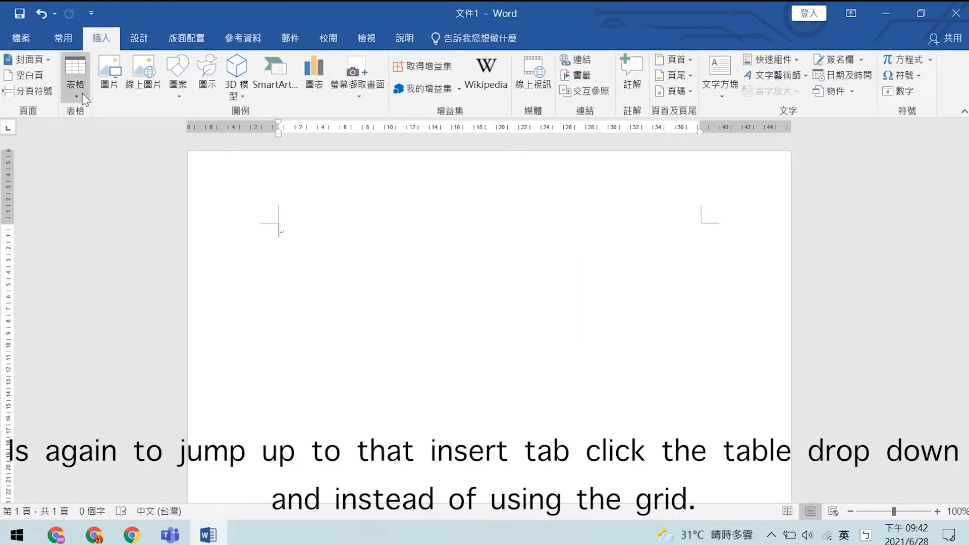
left_click(76, 86)
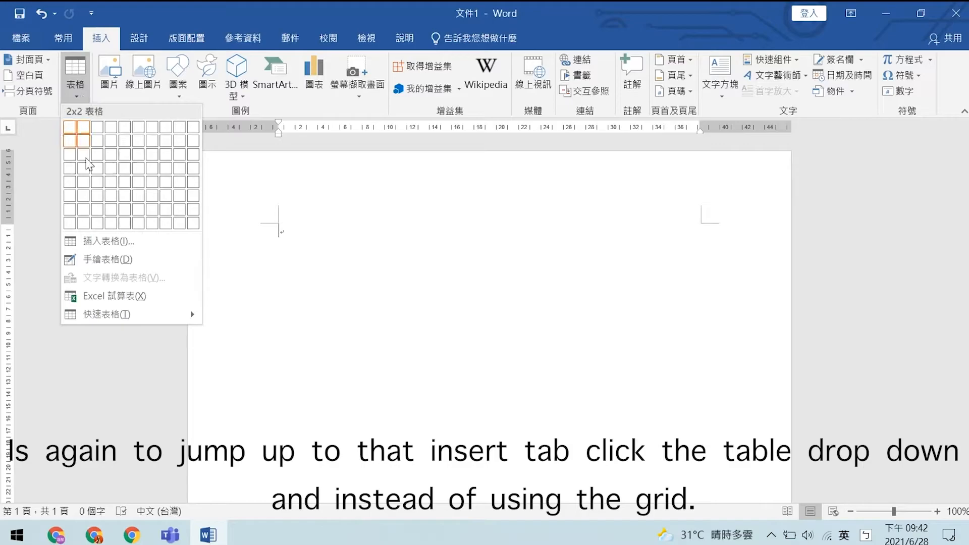
left_click(97, 244)
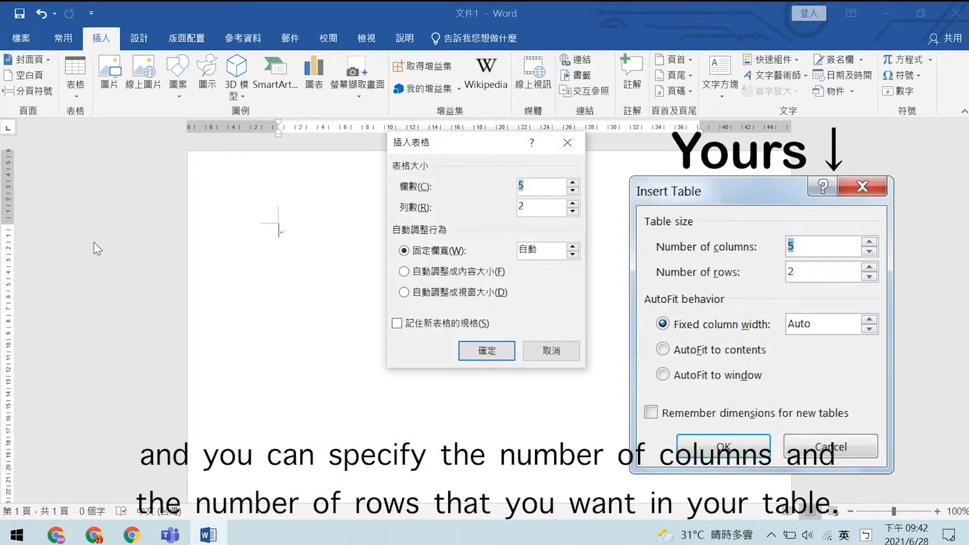
left_click(573, 191)
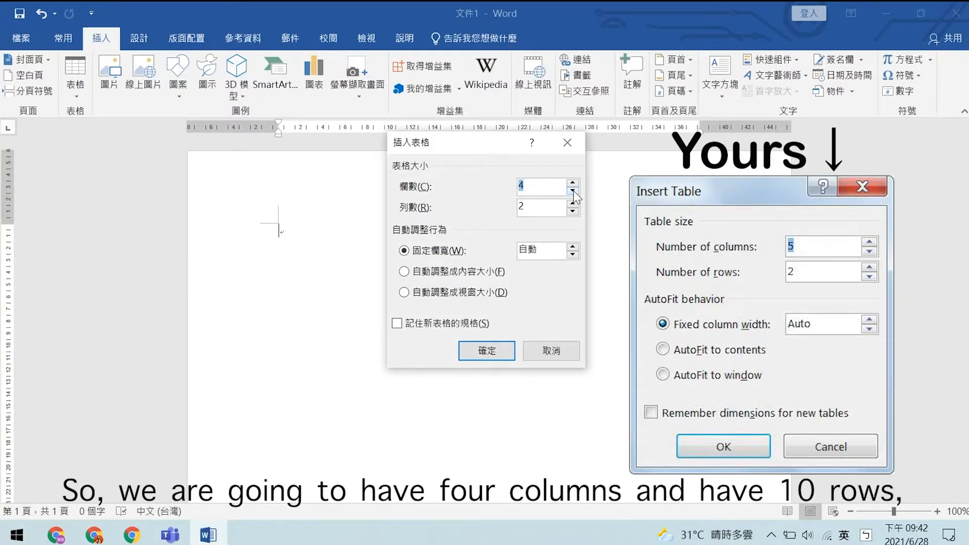
left_click(573, 203)
left_click(572, 203)
left_click(572, 203)
left_click(572, 203)
left_click(572, 202)
left_click(572, 203)
left_click(572, 202)
left_click(572, 203)
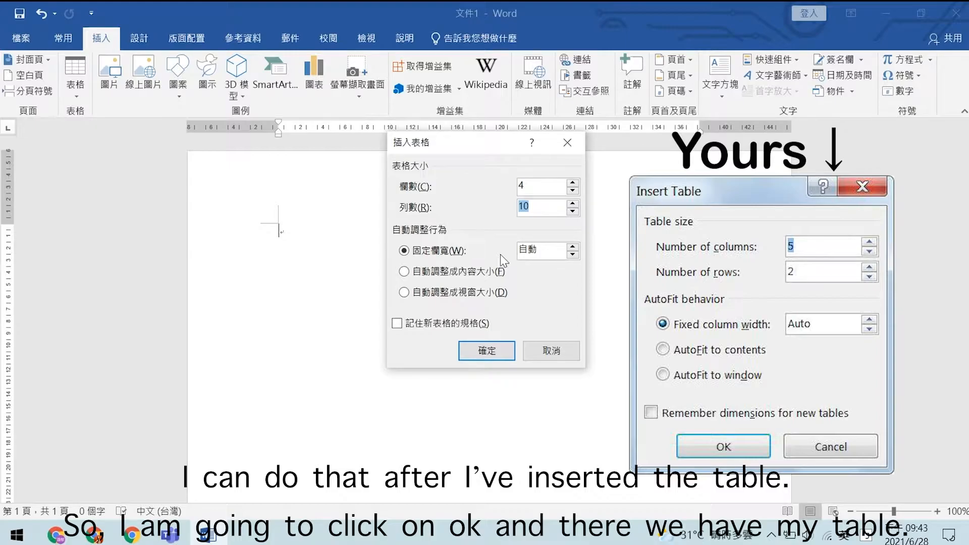
left_click(498, 345)
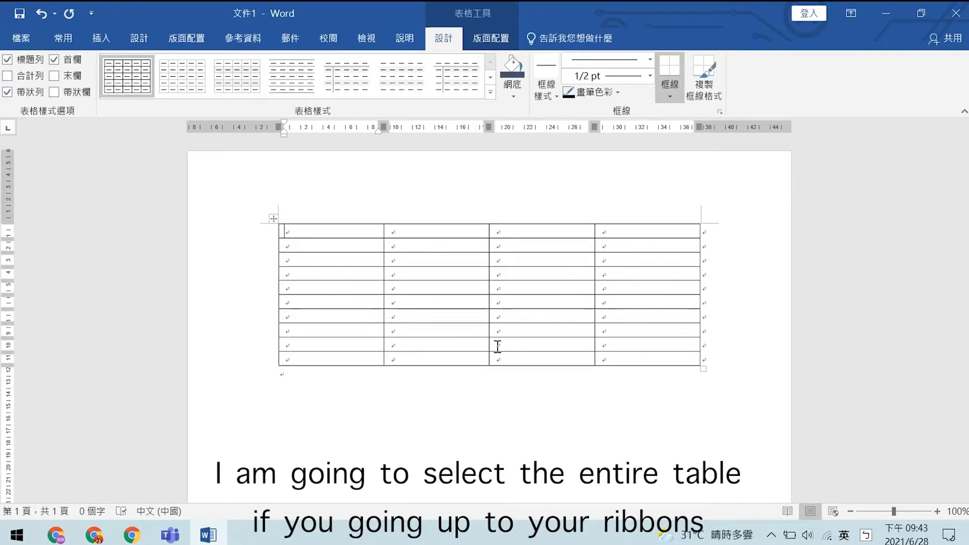
- Apply the light blue grid table style with a solid header row and banded rows to the whole table
left_click(274, 219)
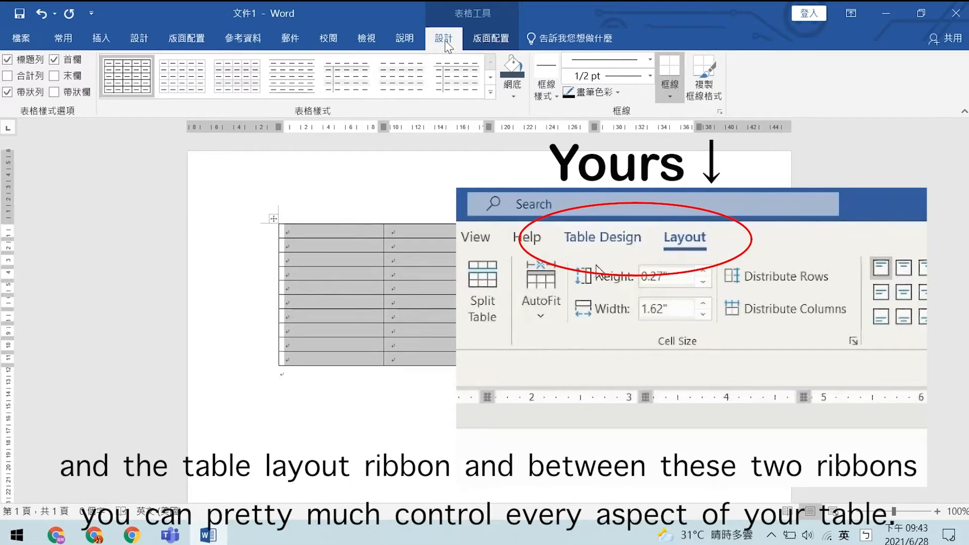
left_click(487, 41)
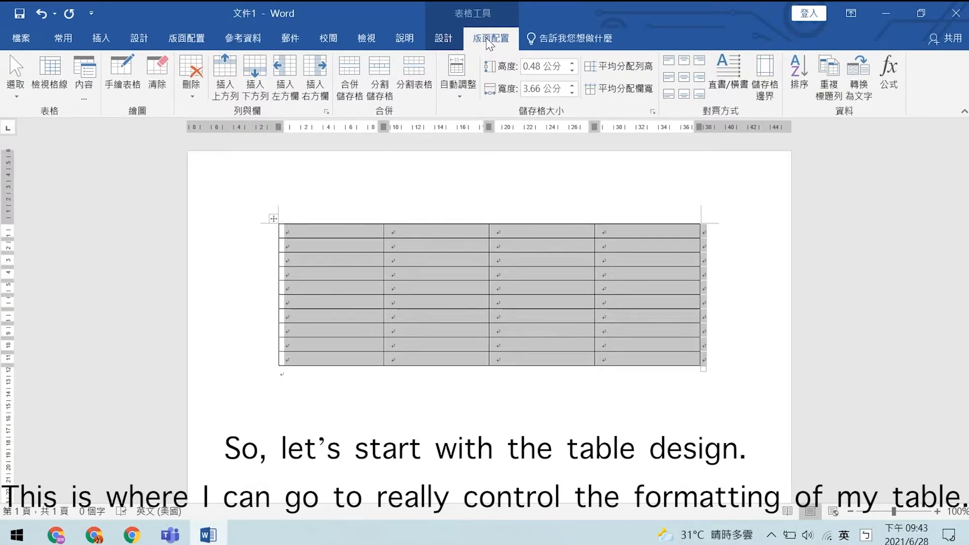
left_click(447, 39)
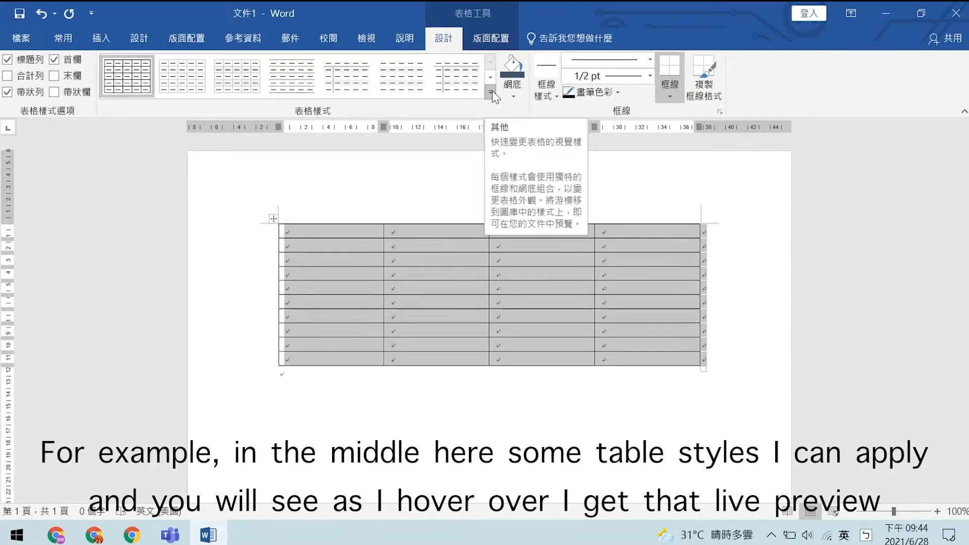
left_click(492, 91)
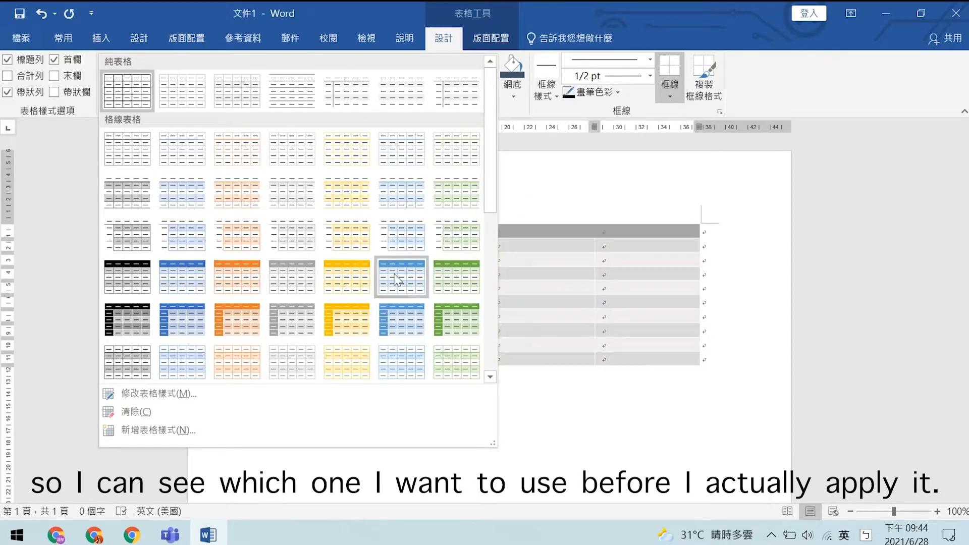
left_click(401, 276)
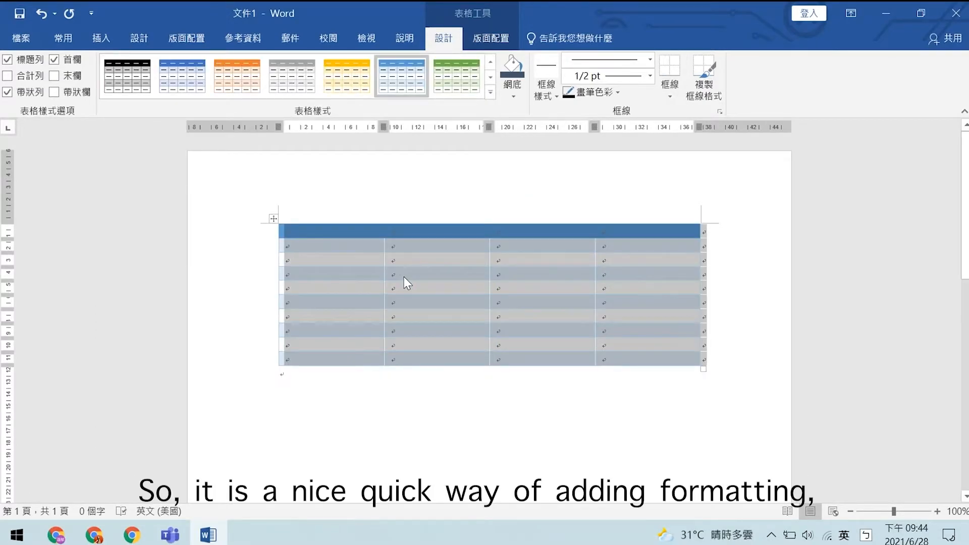
left_click(404, 277)
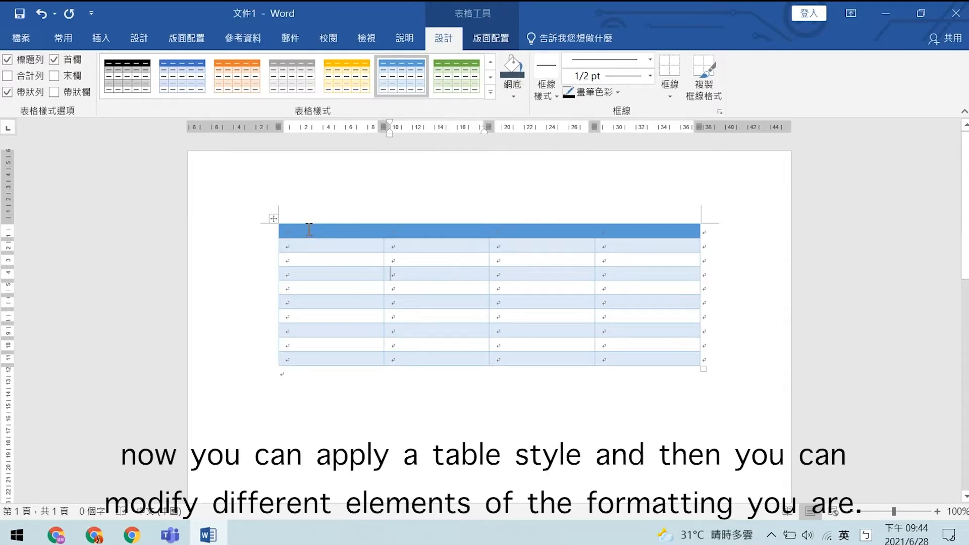
- Shade the table's header row with the darker blue theme color
left_click_drag(309, 230, 665, 360)
left_click(665, 359)
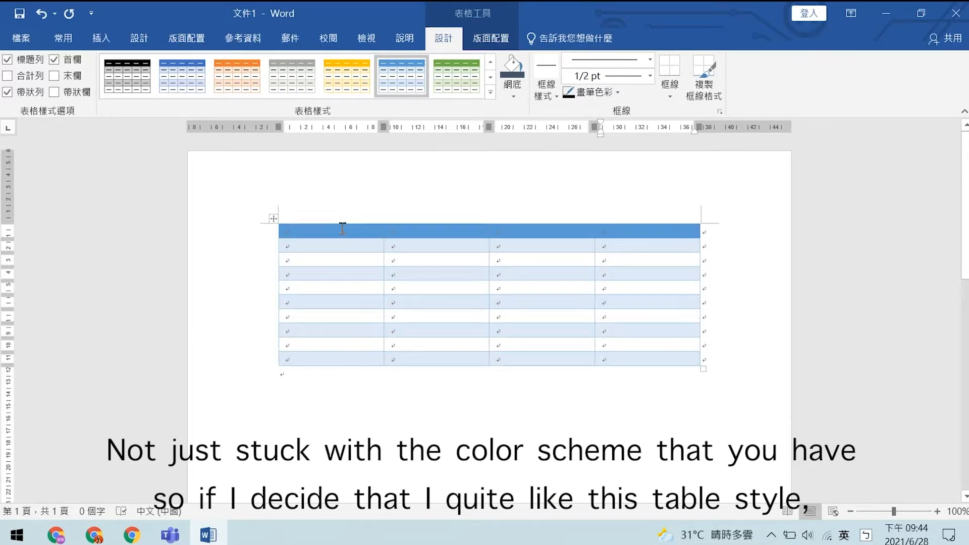
left_click_drag(342, 228, 627, 232)
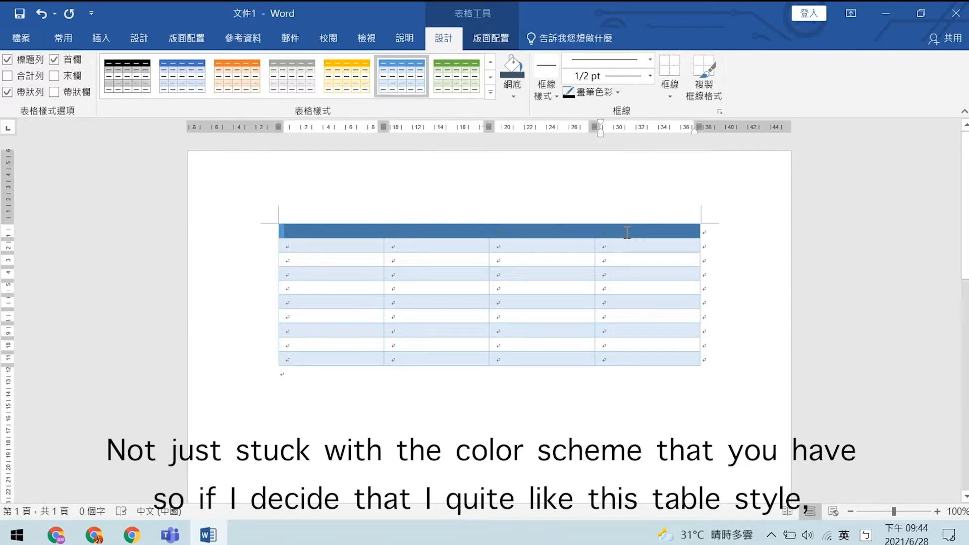
left_click_drag(627, 232, 626, 236)
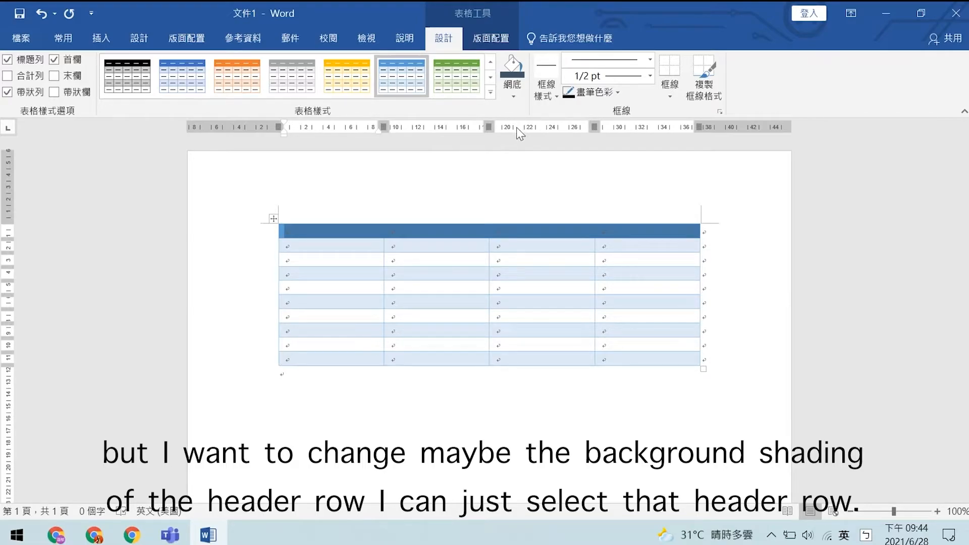
left_click(513, 97)
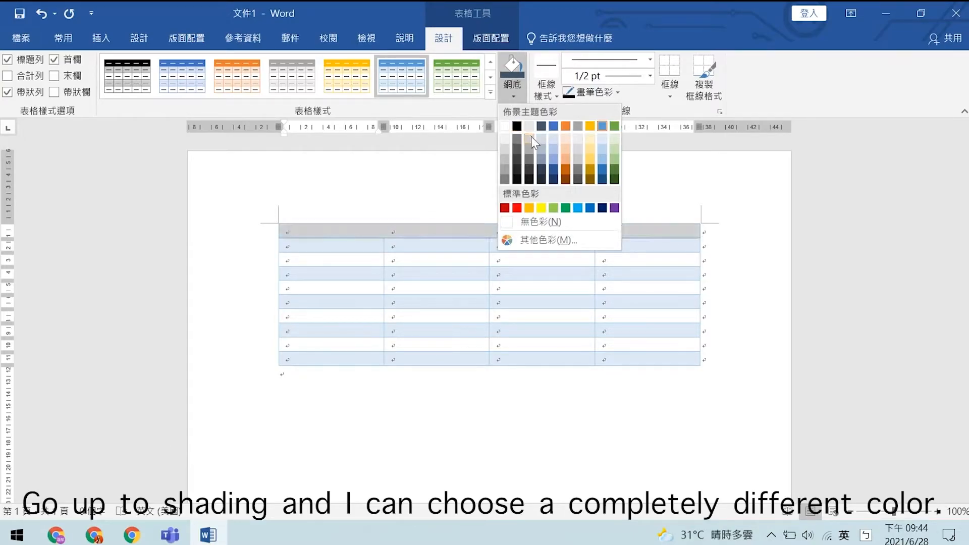
left_click(554, 170)
- Enter the column headings north, south, East and West across the header row
left_click(336, 231)
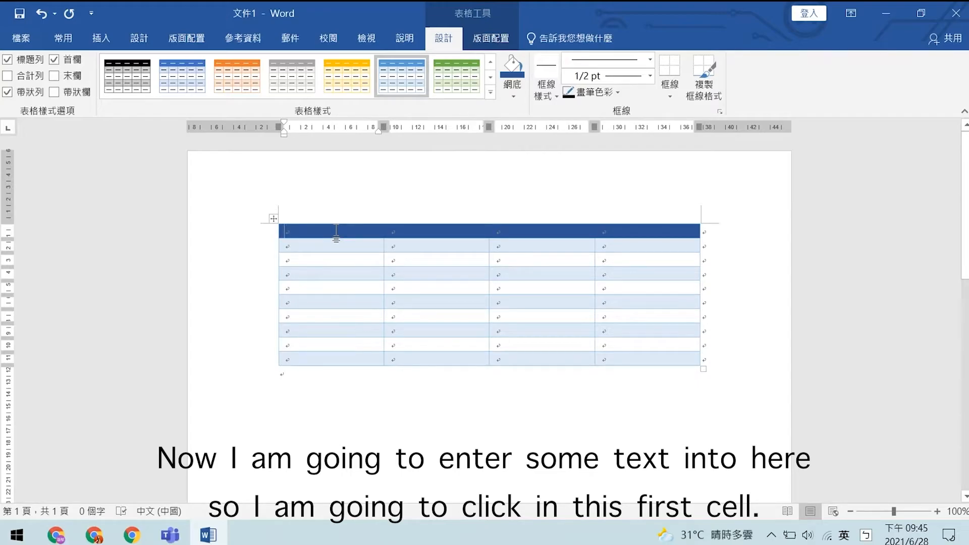
type("nor")
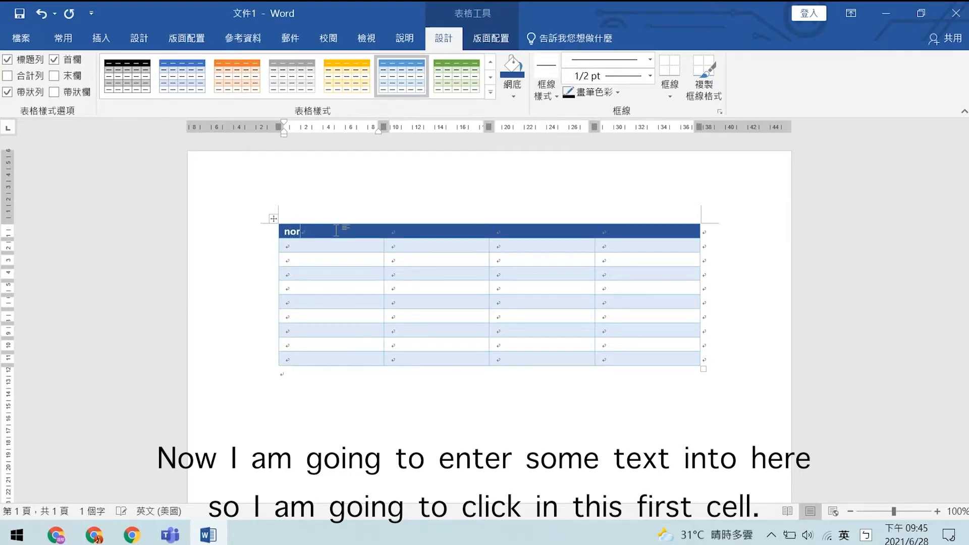
type("th")
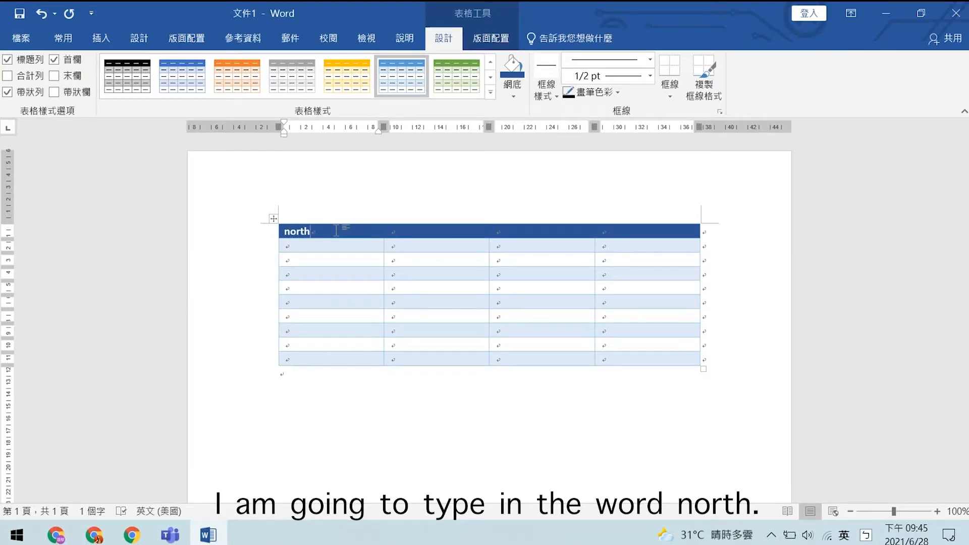
key("Tab")
type("so")
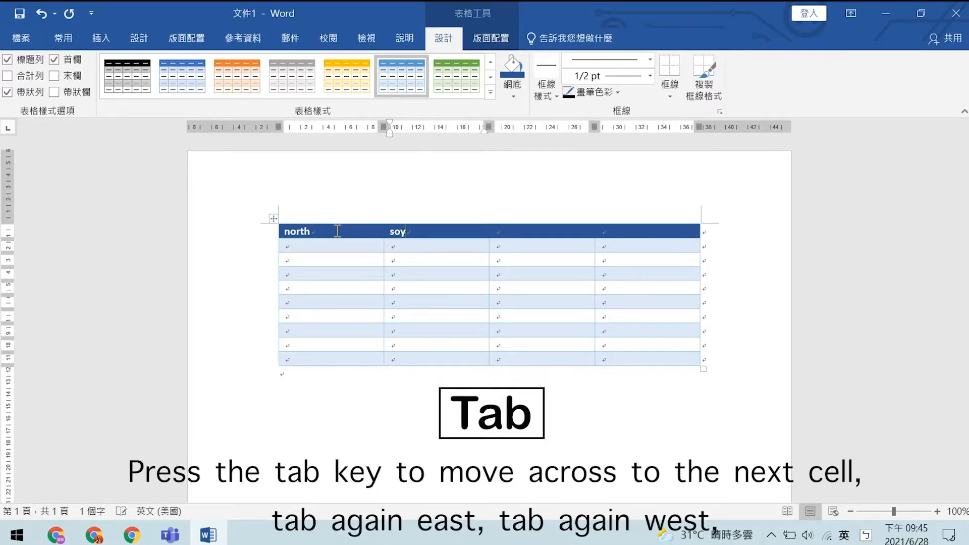
type("uth")
key("Tab")
type("East")
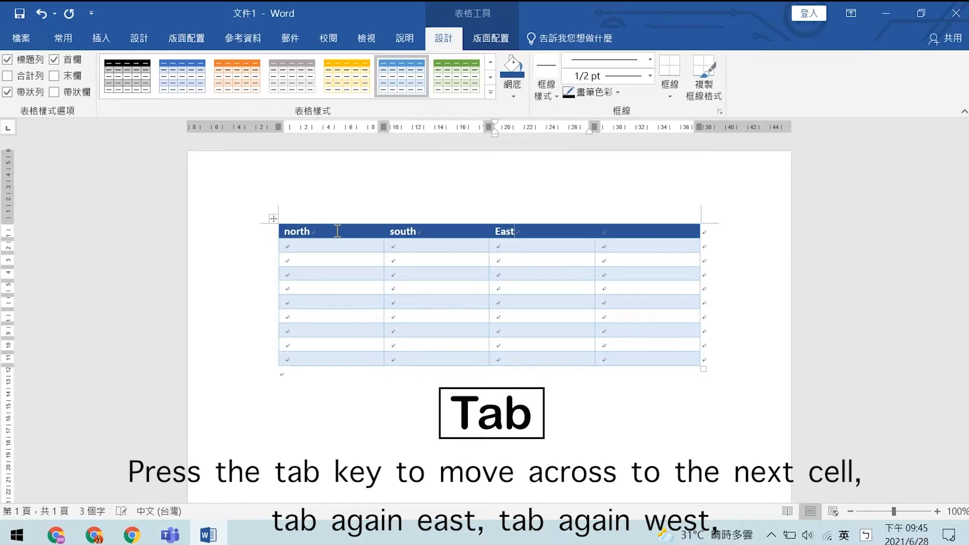
key("Tab")
type("W")
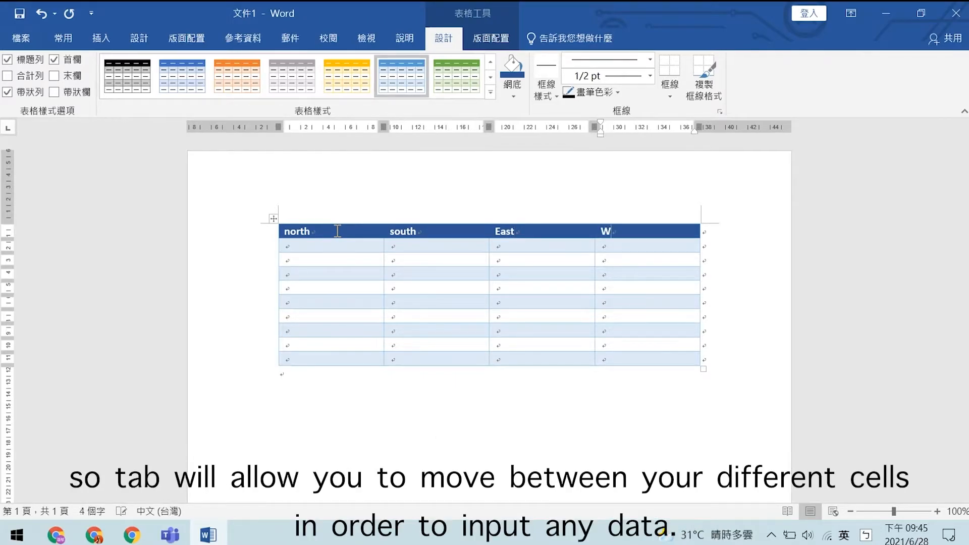
type("est")
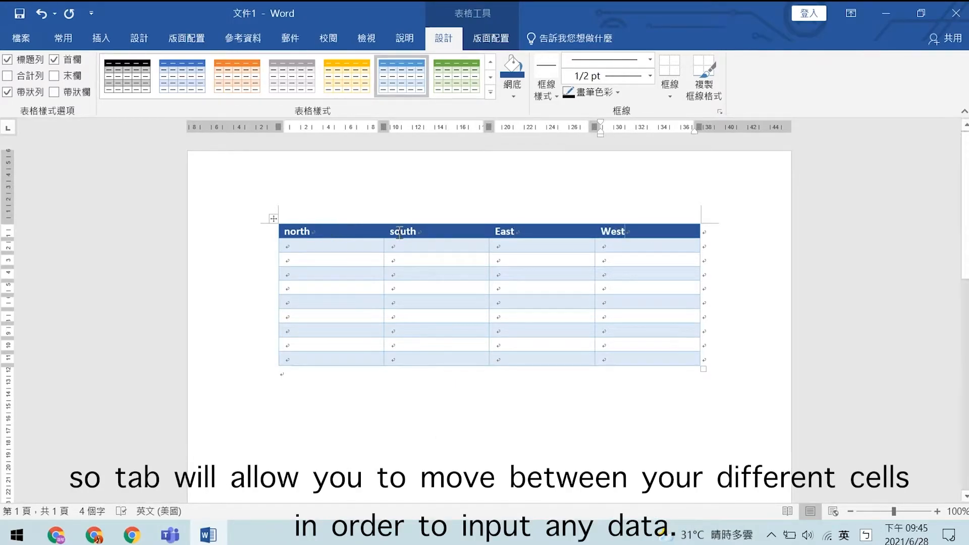
- Capitalize the first two column headings so they read South and North
right_click(396, 233)
key("BackSpace")
type("S")
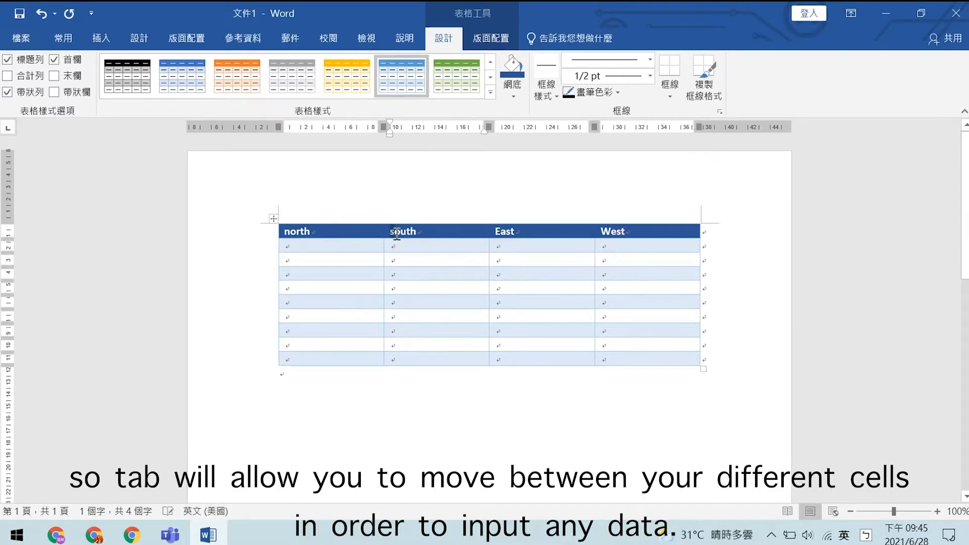
right_click(287, 232)
key("BackSpace")
type("N")
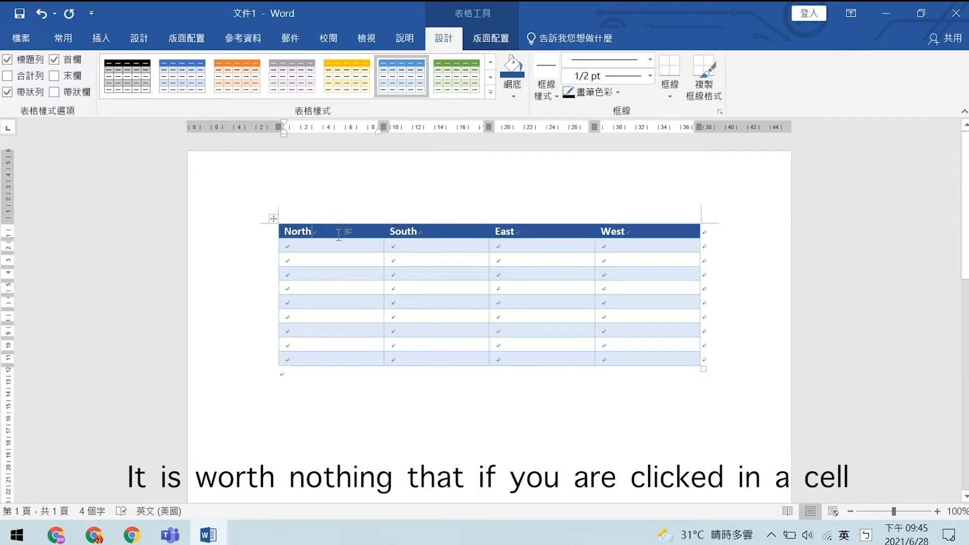
- Try a line break after North in the first header cell, and remove it again
key("Return")
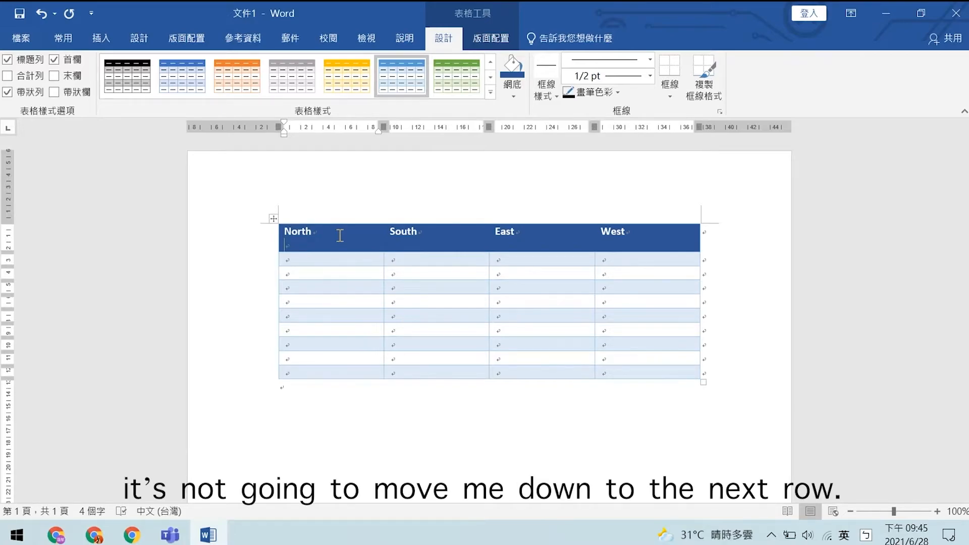
key("BackSpace")
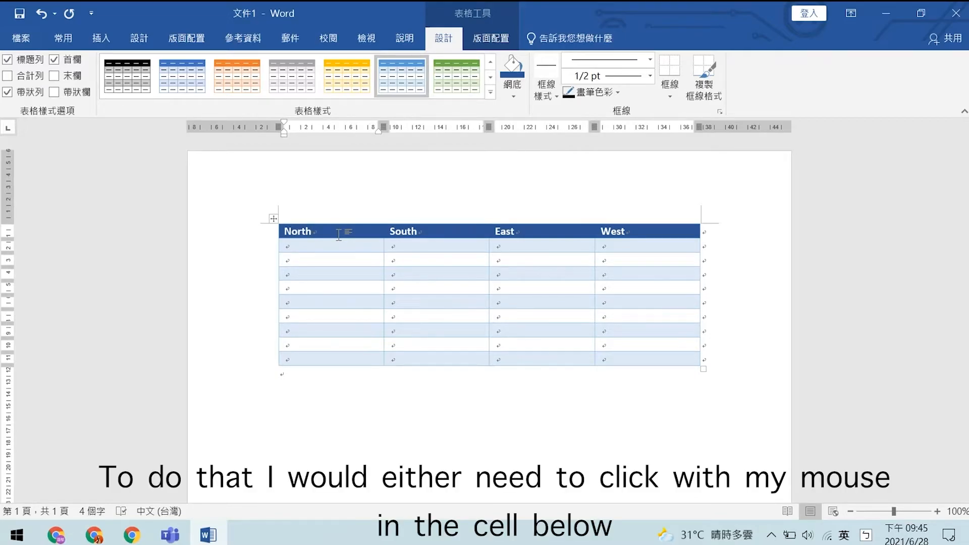
- Move the insertion point down through the first column's cells and back to the cell below North
left_click(316, 242)
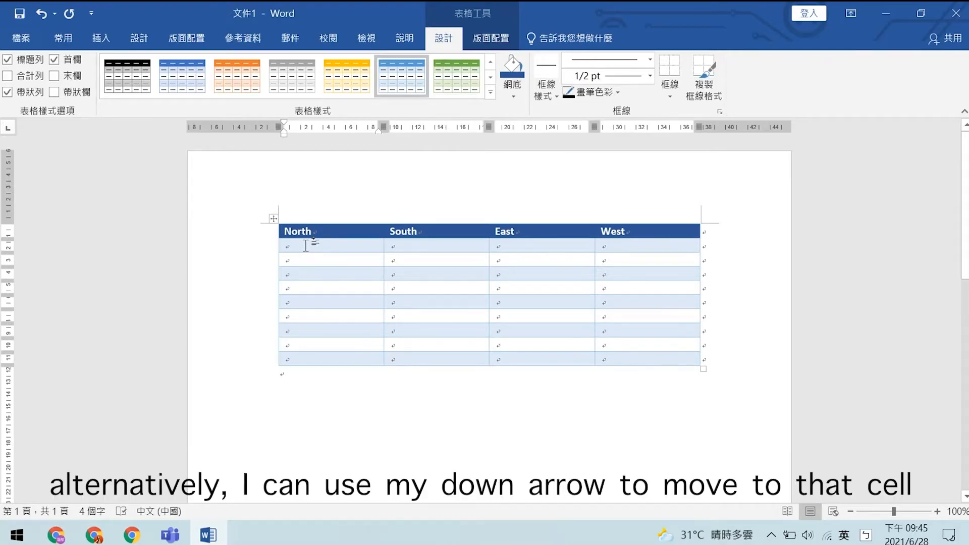
key("Down")
key("Down")
key("Down")
key("Down")
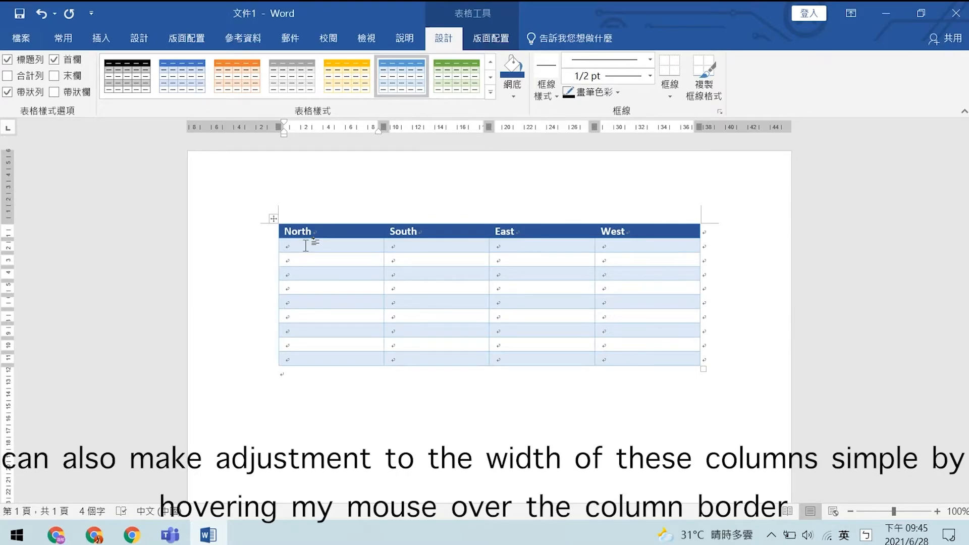
key("Up")
key("Up")
left_click(393, 245)
left_click(353, 246)
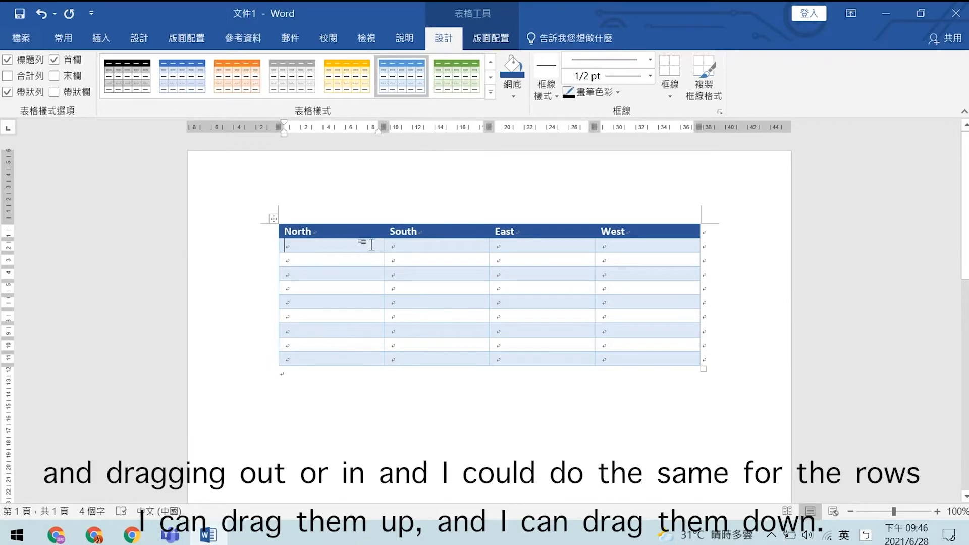
- Try to narrow the table's North column by moving the border between it and the South column
left_click_drag(384, 246, 355, 259)
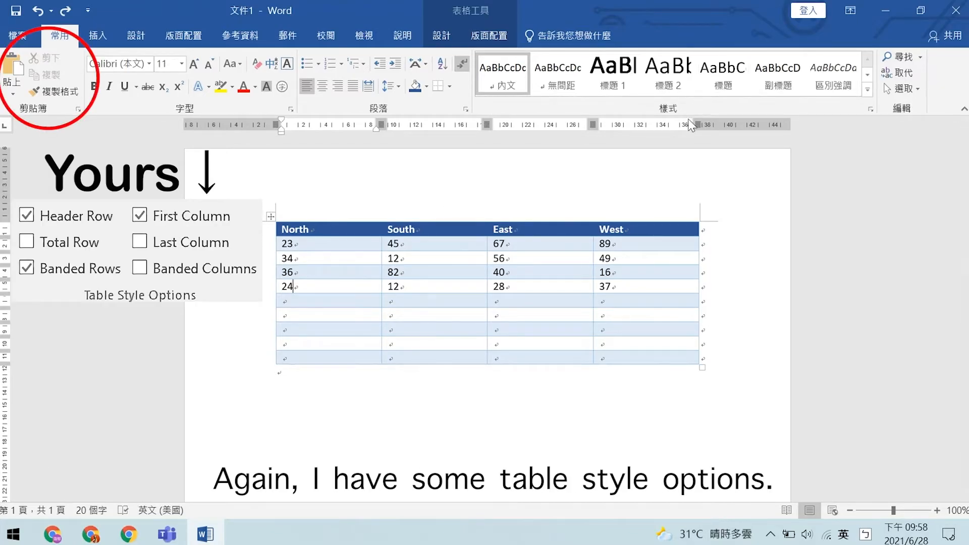
- Try banded columns instead of banded rows in the table style options, and turn the banded columns off again
left_click(437, 37)
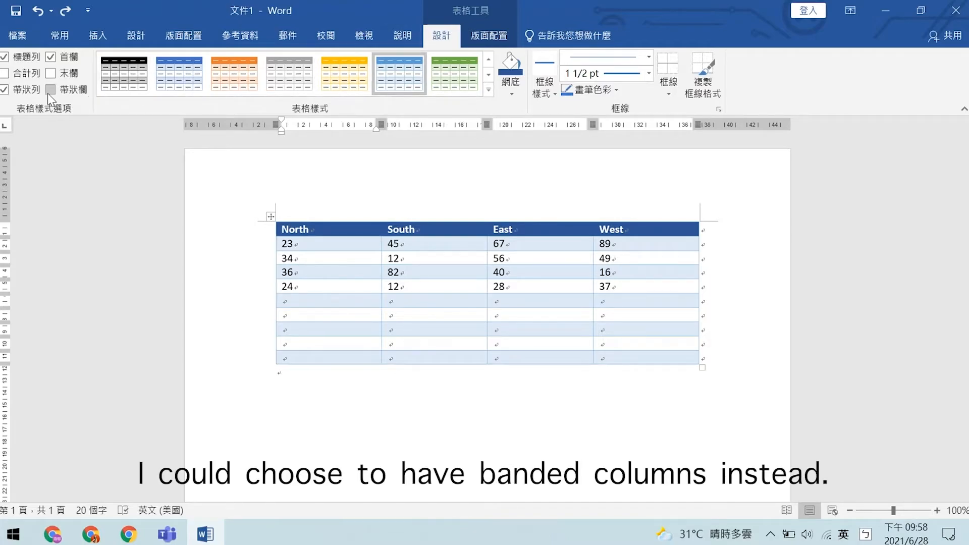
left_click(9, 90)
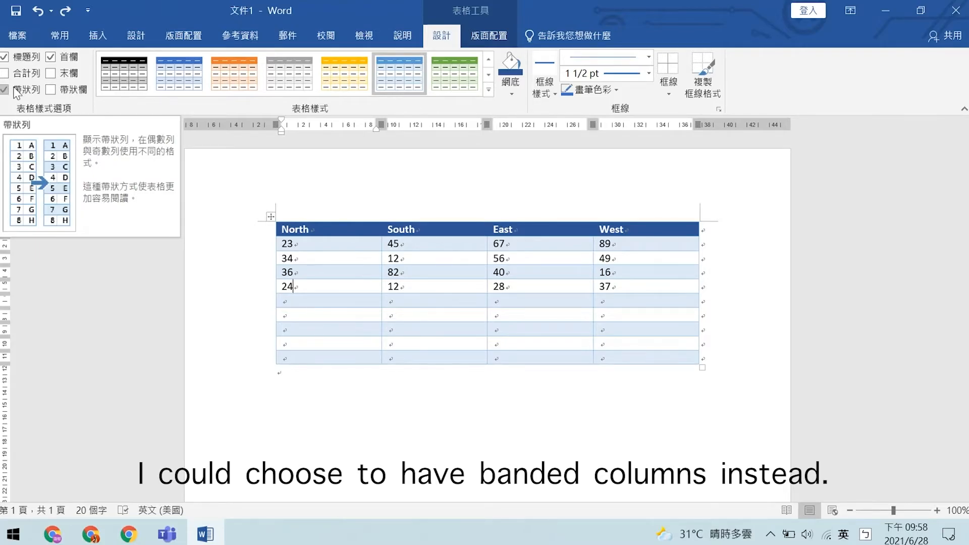
left_click(49, 89)
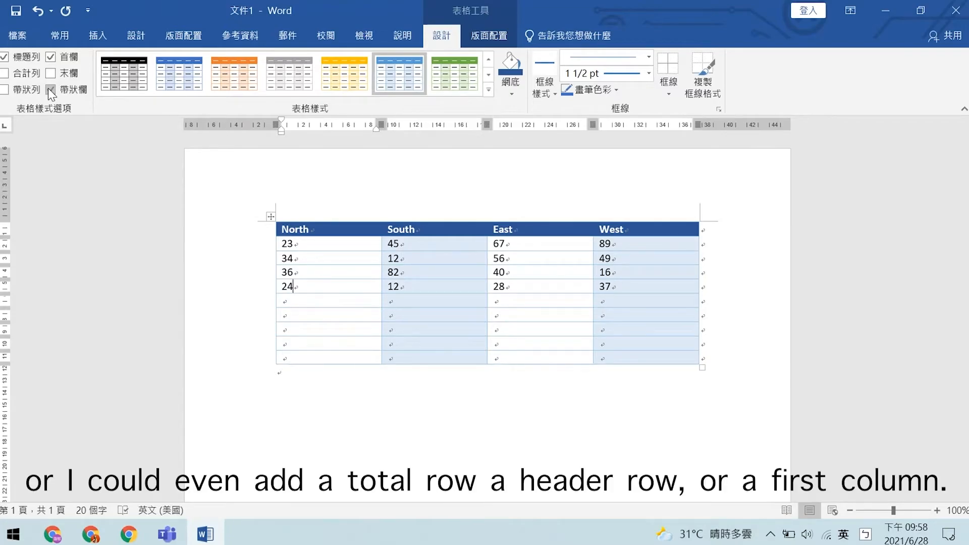
left_click(47, 89)
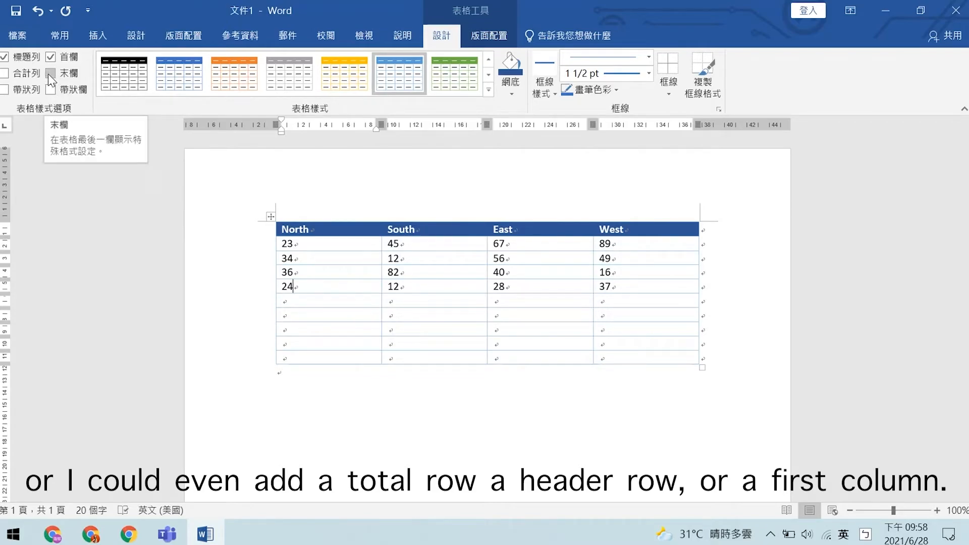
- Try the last column and total row style options, switch both off again, and turn banded rows back on
left_click(50, 74)
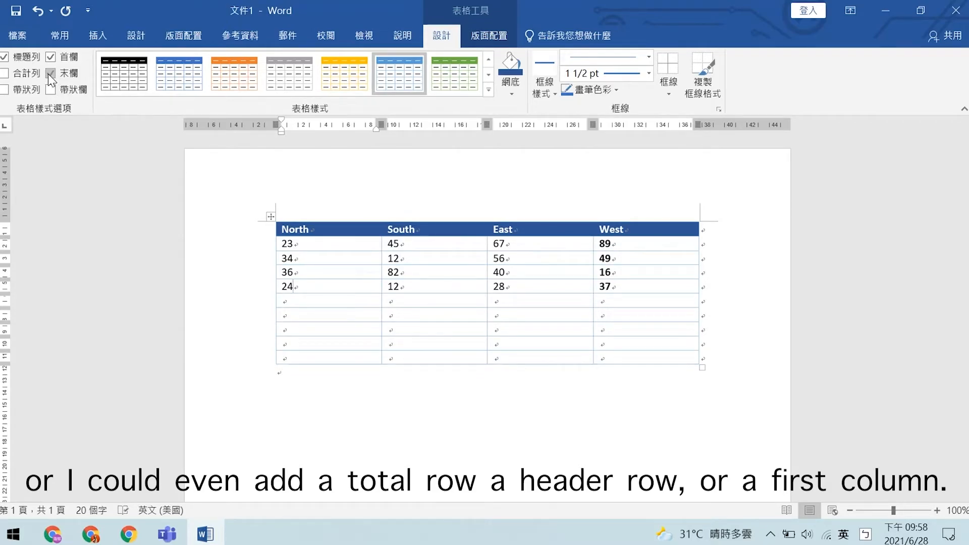
left_click(50, 74)
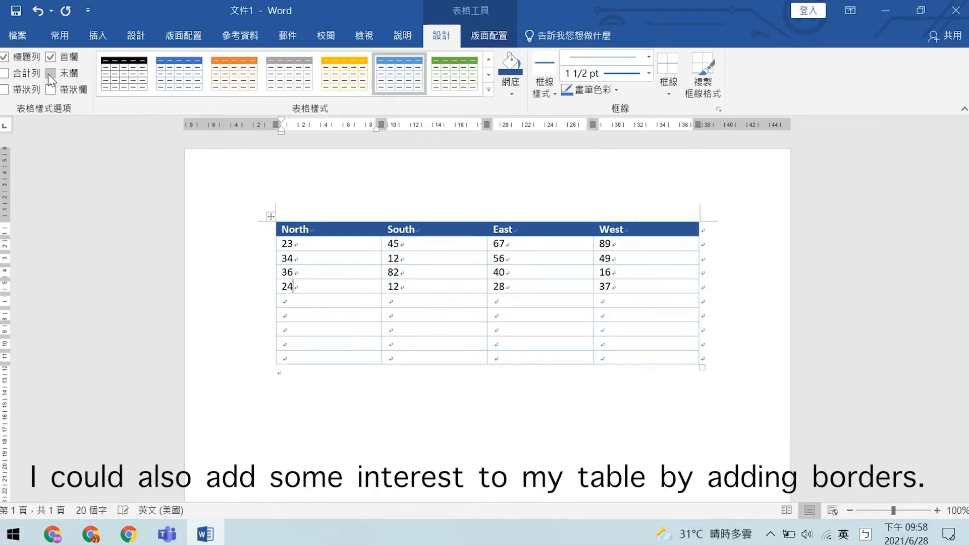
left_click(4, 75)
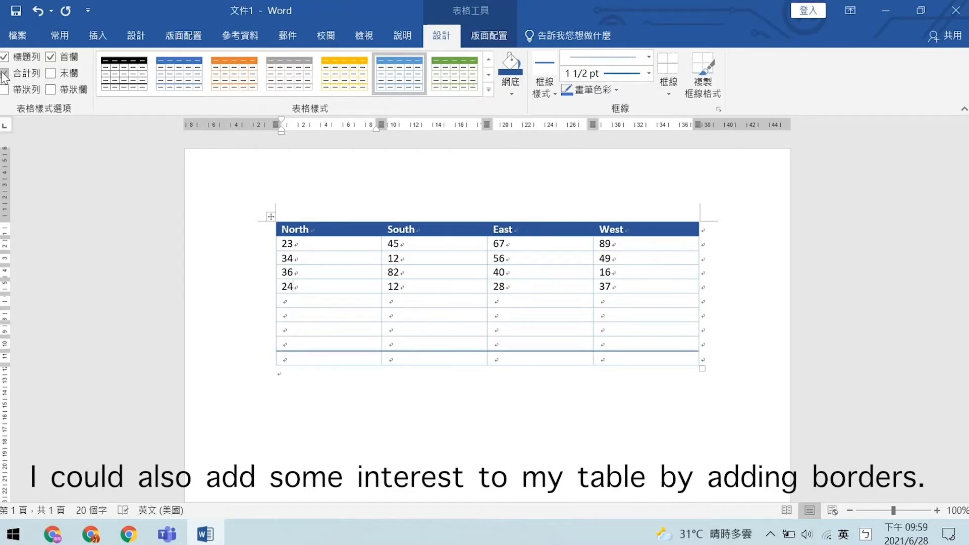
left_click(4, 75)
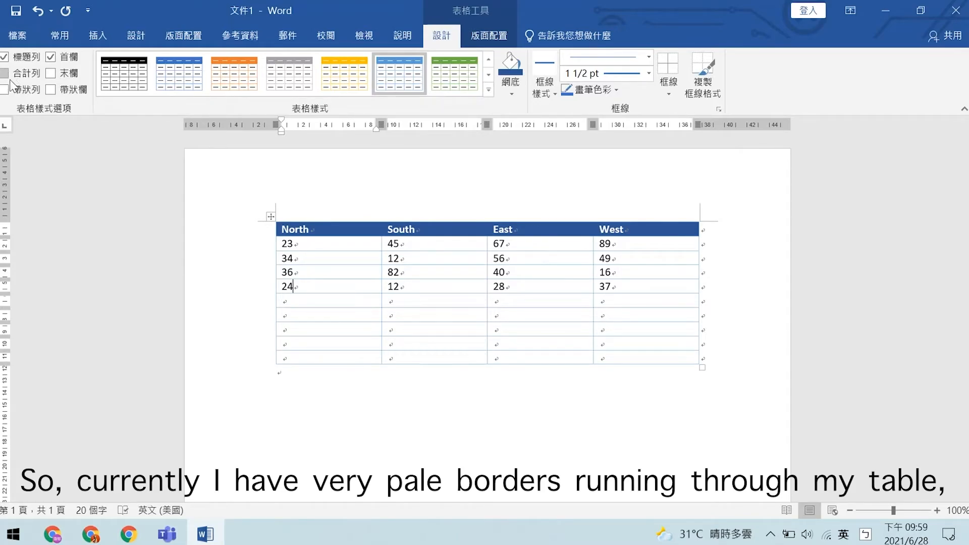
left_click(5, 90)
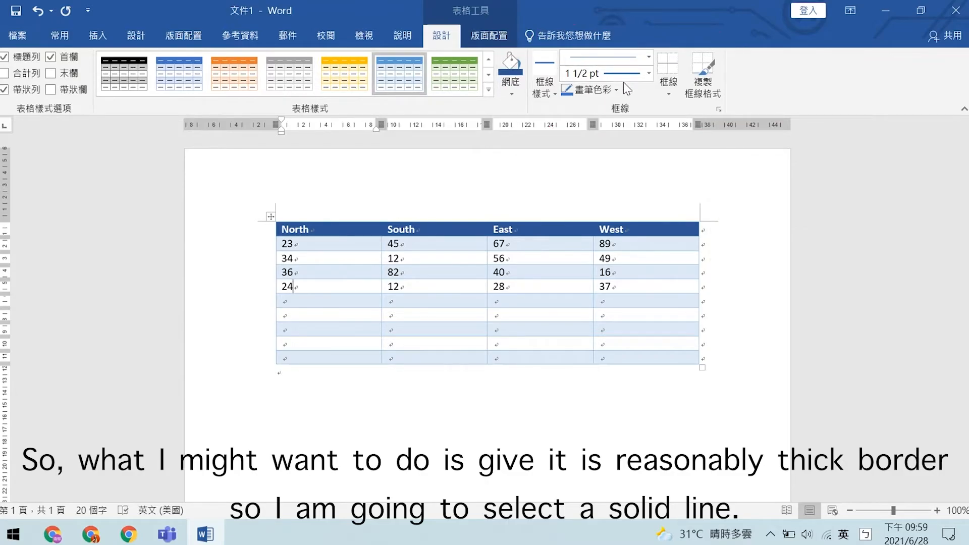
- Set the border pen to a single solid line, 2 1/4 pt thick, in the theme green
left_click(648, 56)
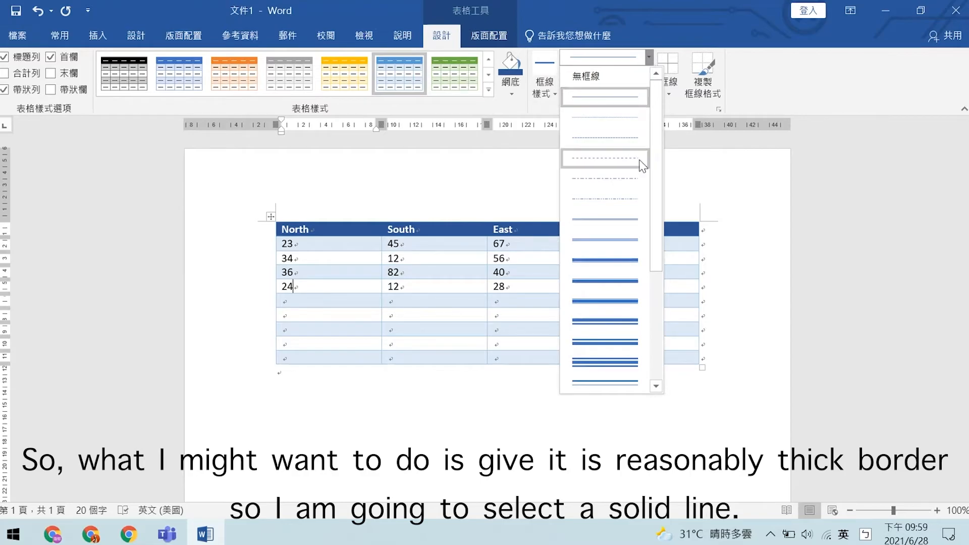
left_click(618, 96)
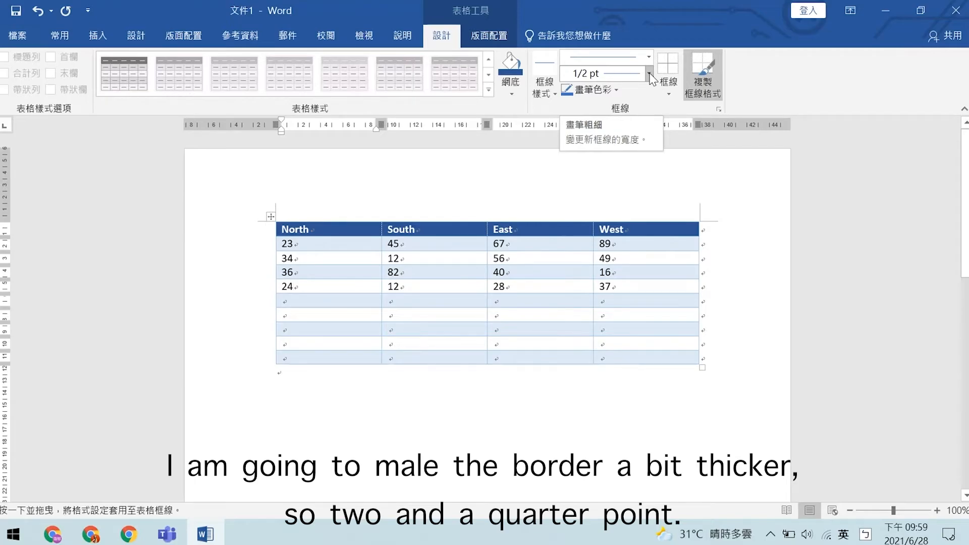
left_click(649, 74)
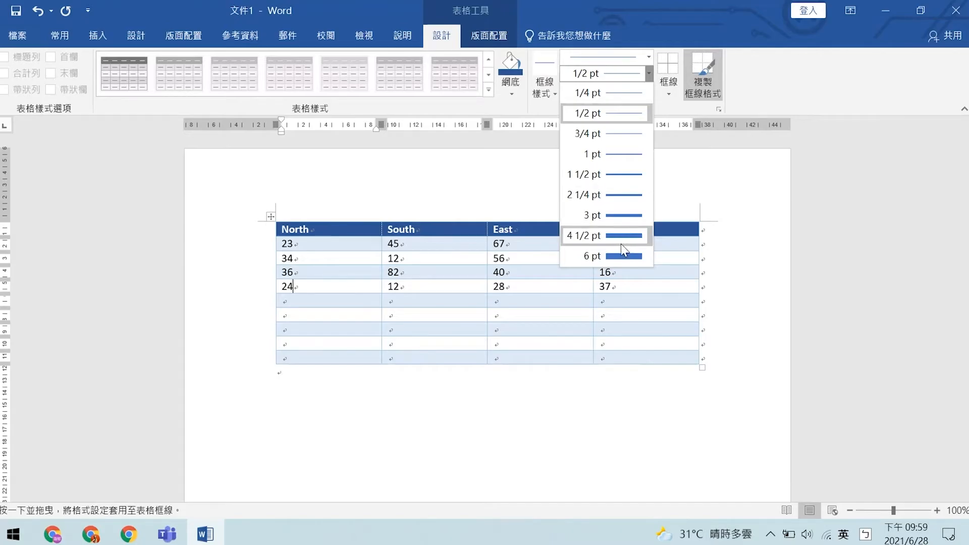
left_click(614, 196)
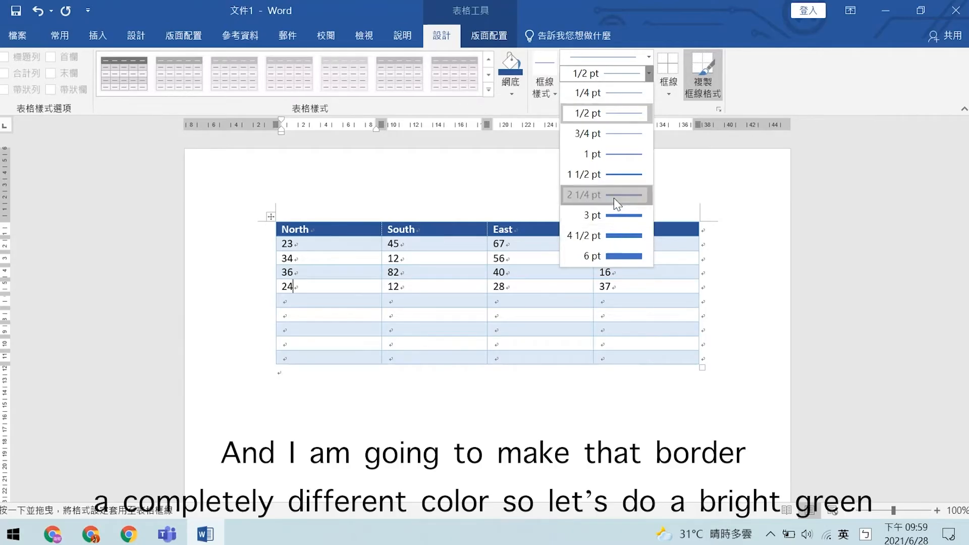
left_click(667, 83)
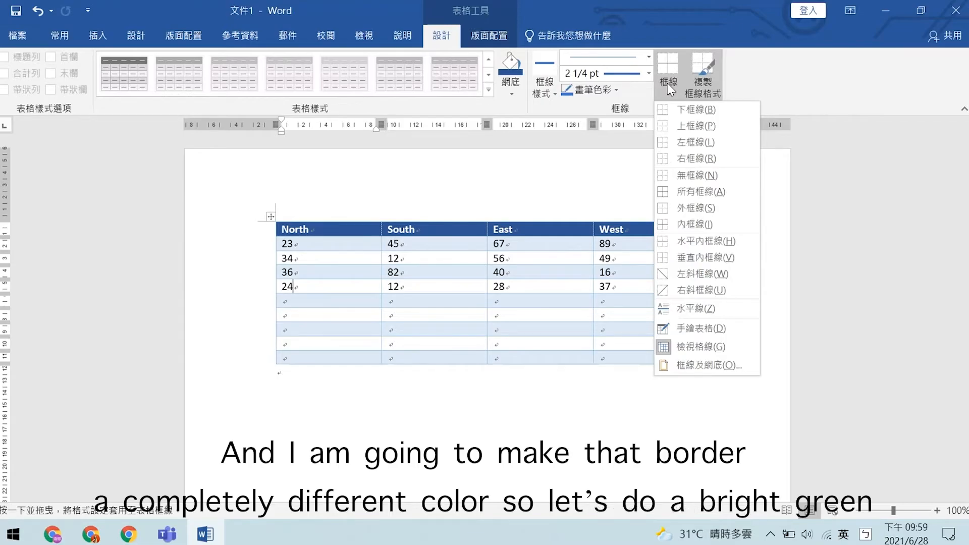
left_click(621, 88)
left_click(608, 91)
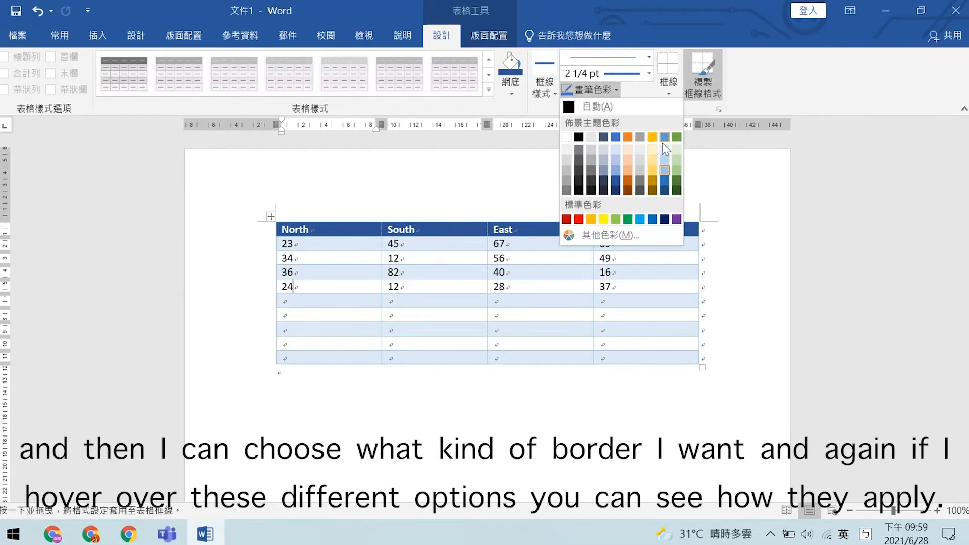
left_click(676, 137)
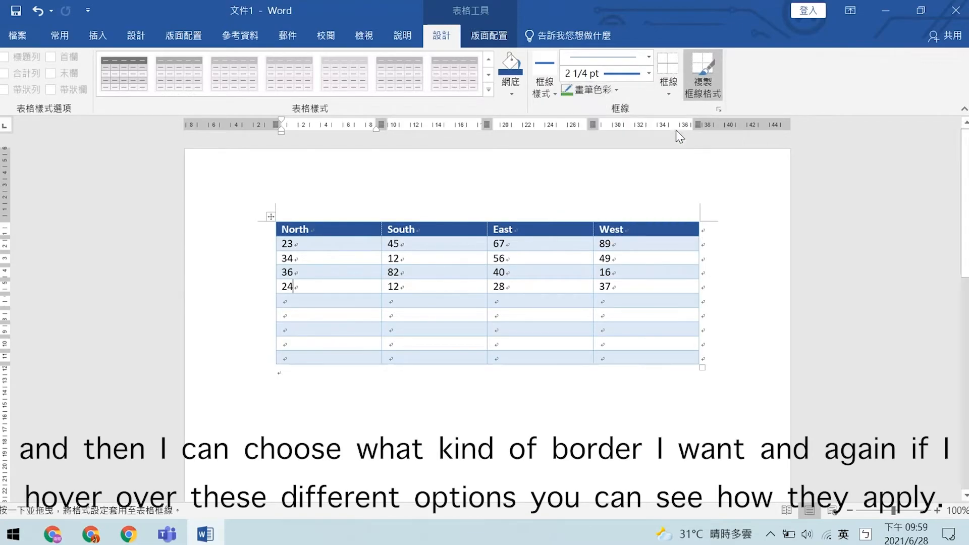
- Select the whole table and apply the green line as its outside borders
left_click(673, 91)
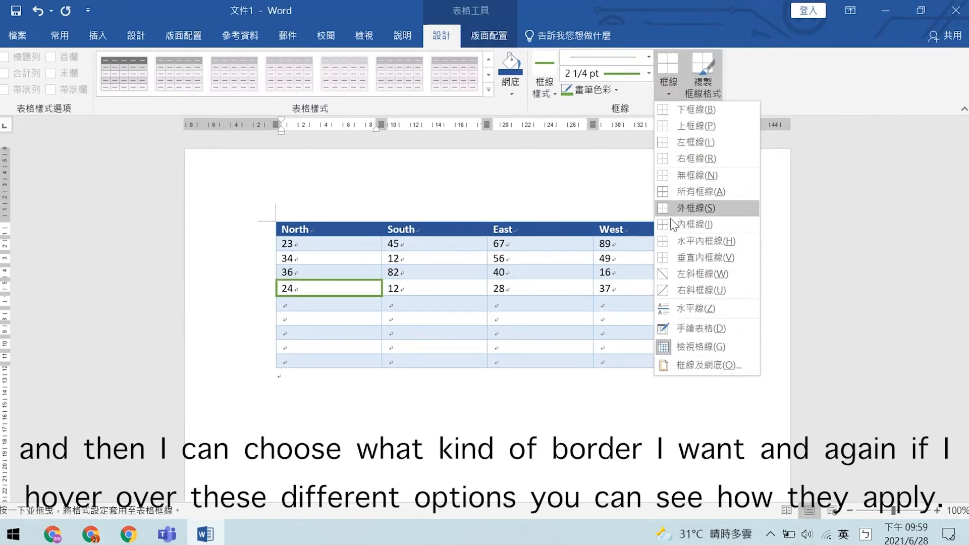
left_click(465, 277)
left_click(271, 216)
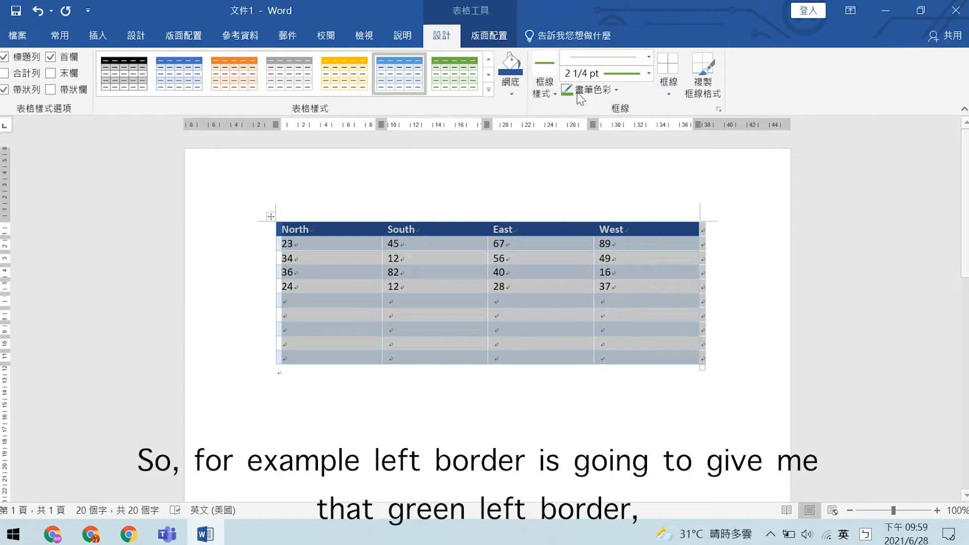
left_click(666, 84)
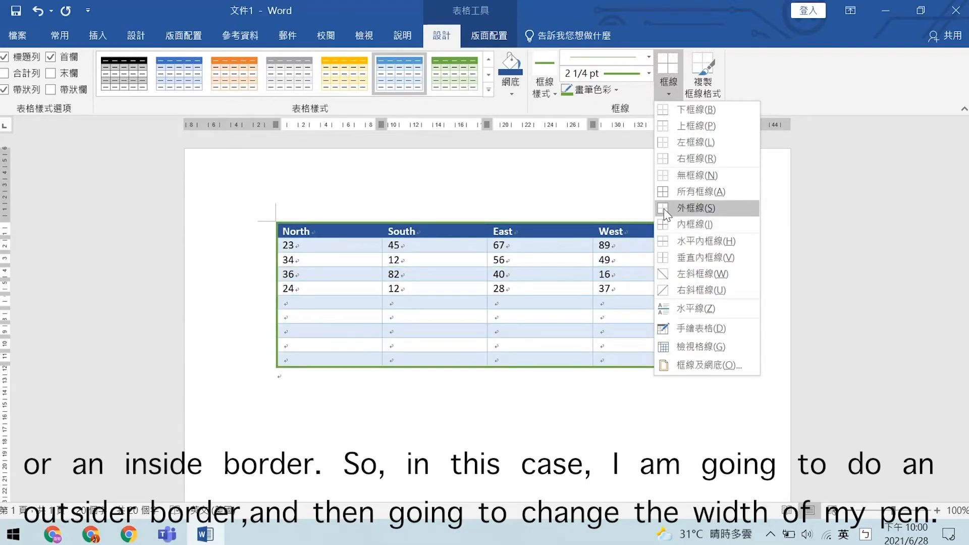
left_click(664, 208)
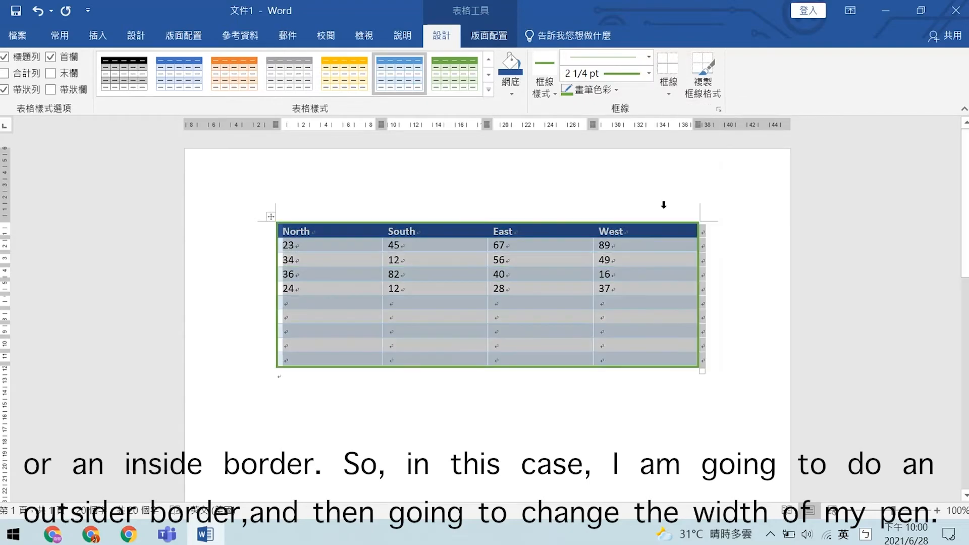
- Apply blue 1 1/2 pt inside borders to the whole table and deselect it
left_click(649, 74)
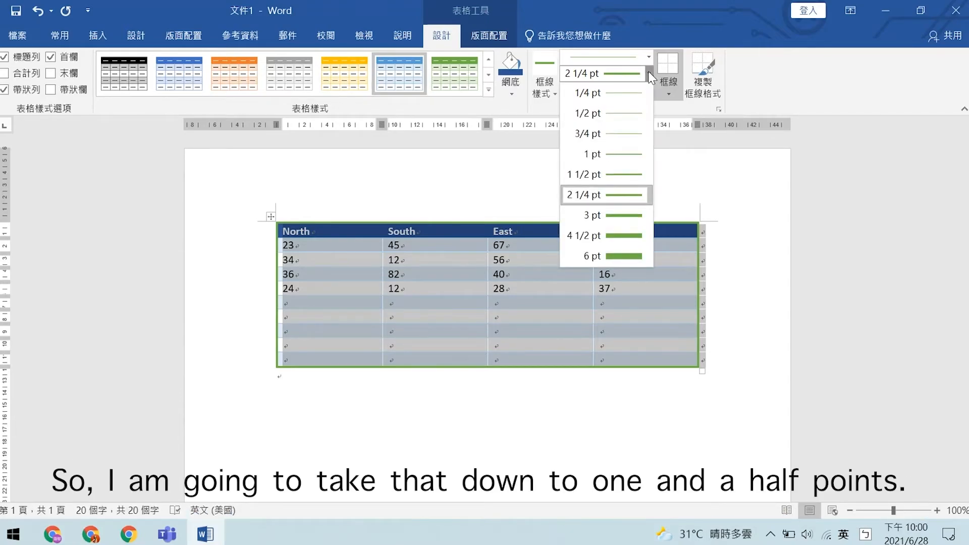
left_click(618, 173)
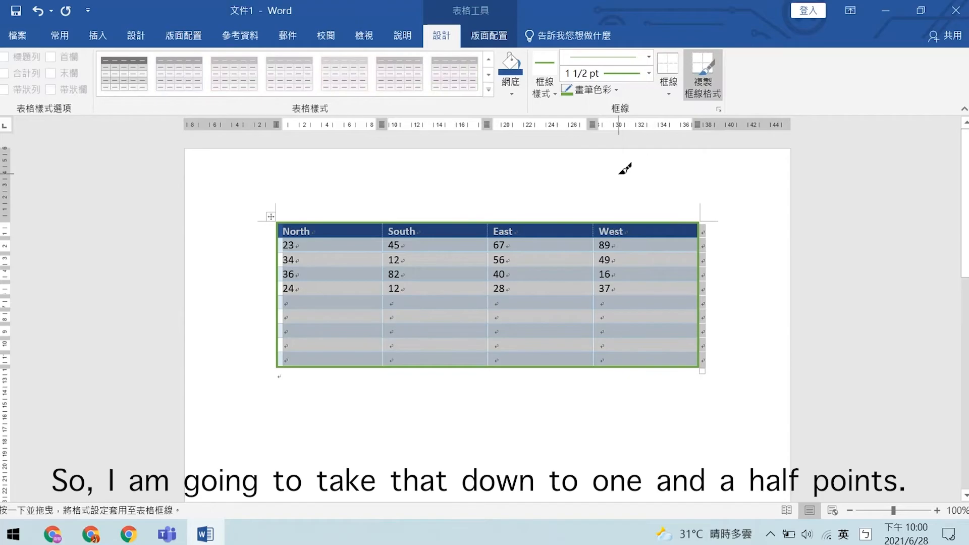
left_click(618, 89)
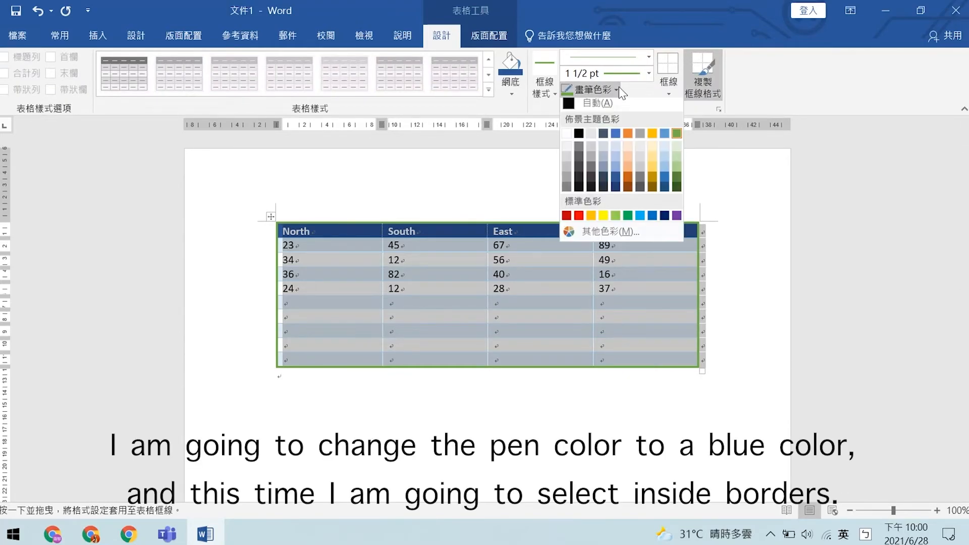
left_click(616, 137)
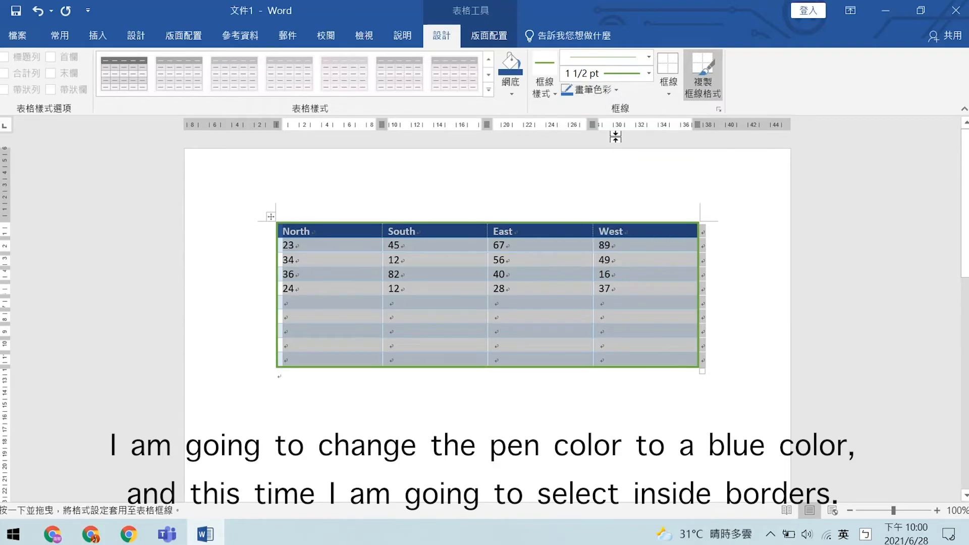
left_click(667, 94)
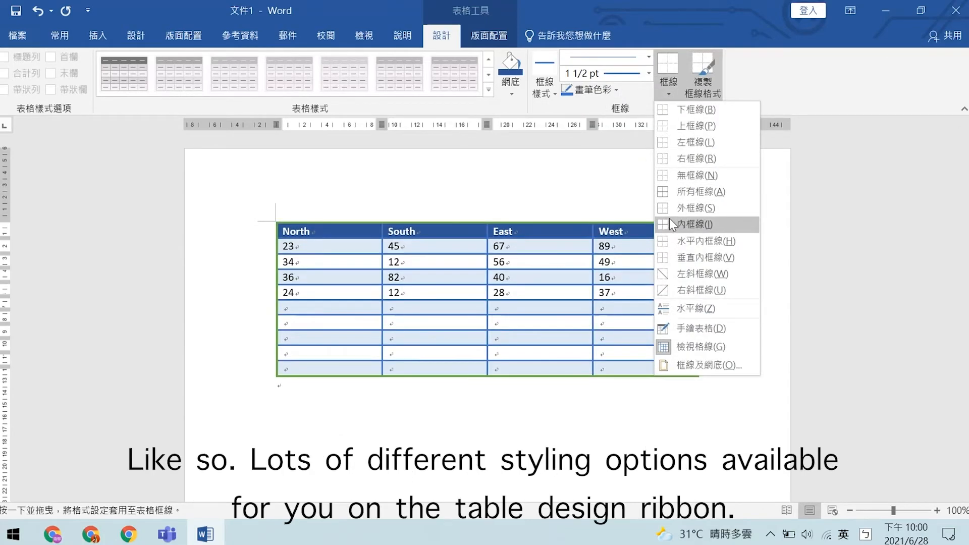
left_click(669, 222)
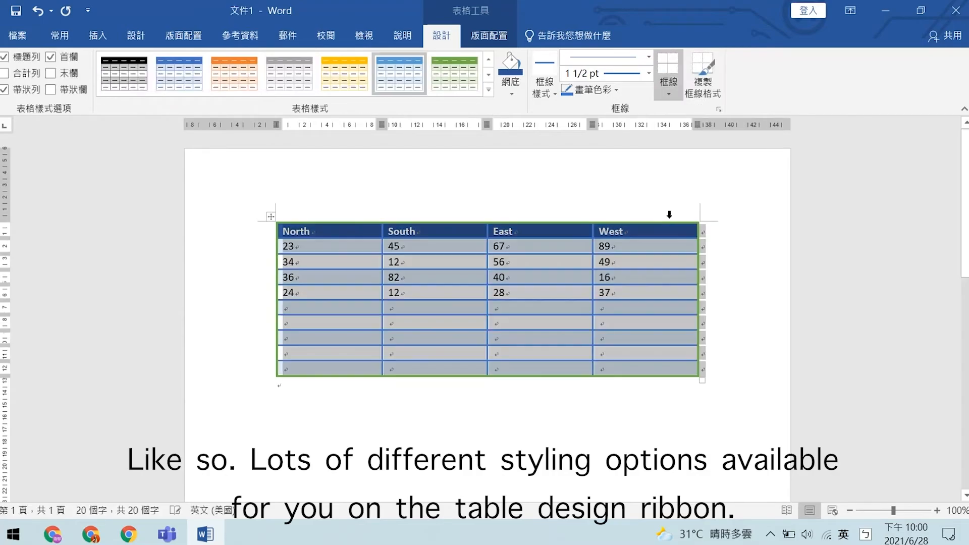
left_click(702, 225)
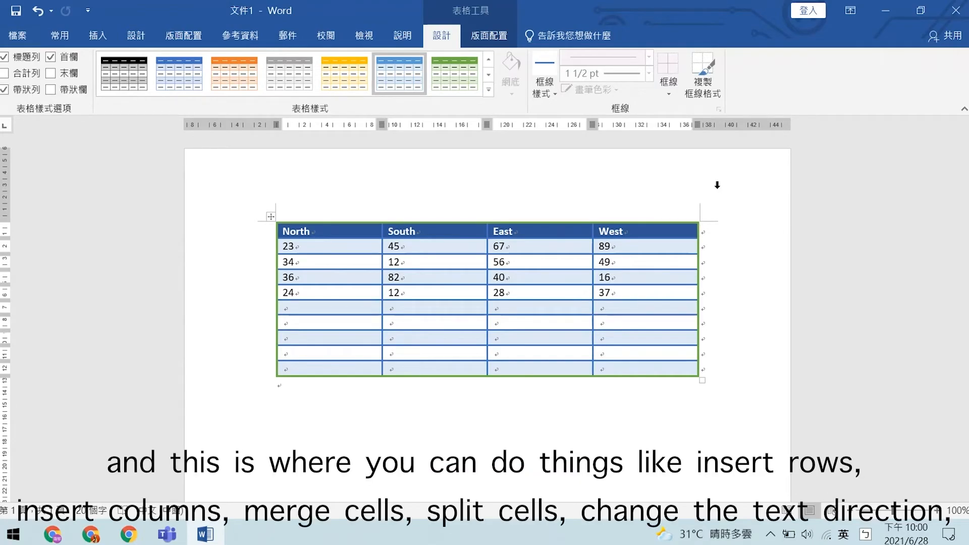
- Insert a blank row directly below the row containing 34, 12, 56 and 49
left_click(286, 260)
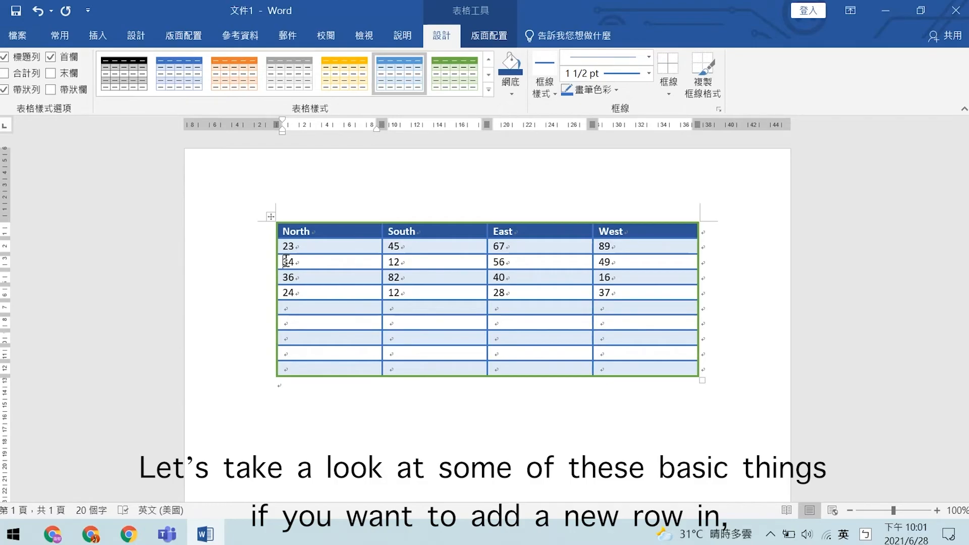
left_click_drag(285, 261, 636, 259)
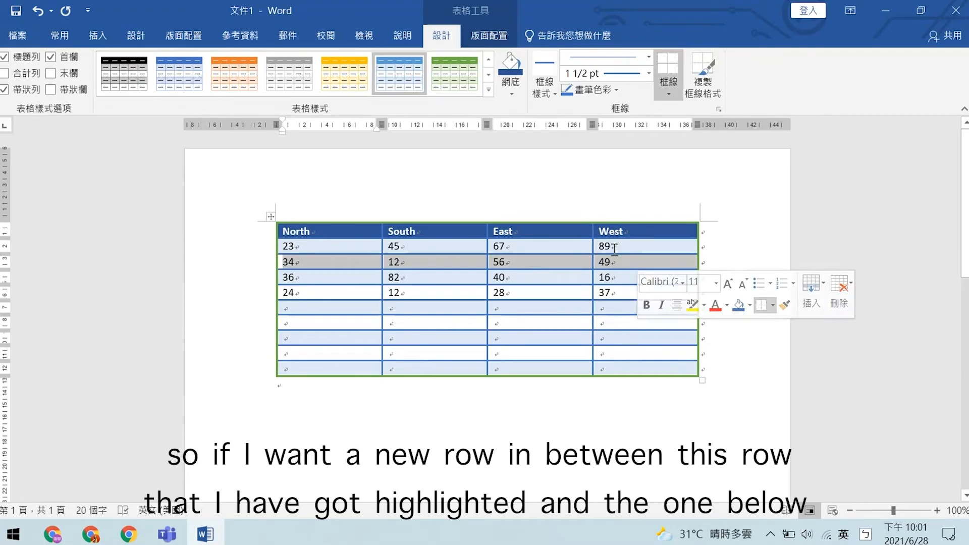
left_click(494, 33)
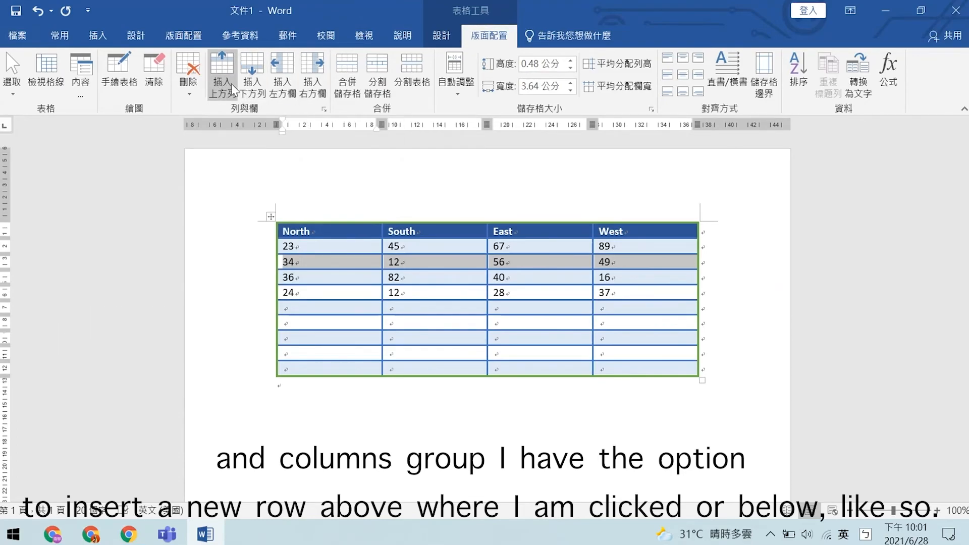
left_click(244, 83)
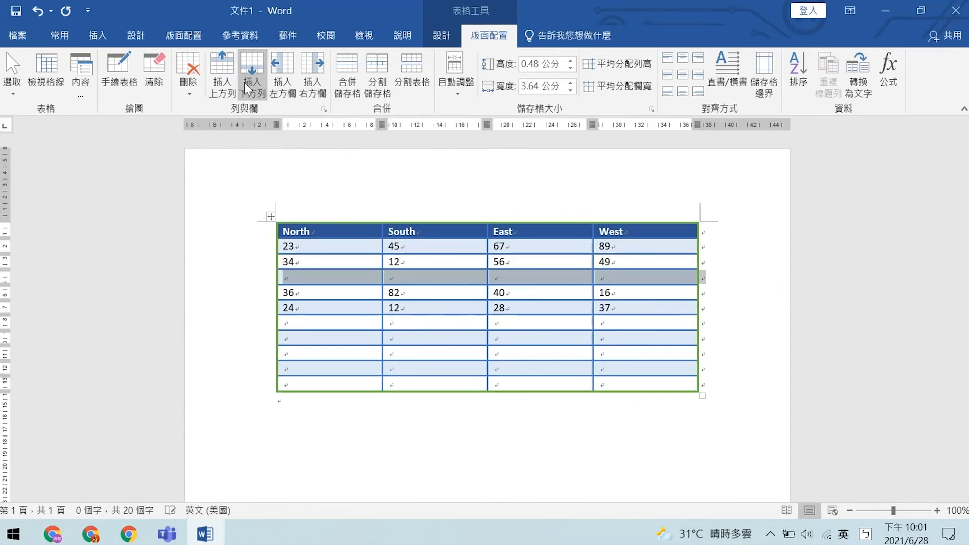
- Insert a blank column between the East and West columns, based on the selected East column
left_click(451, 264)
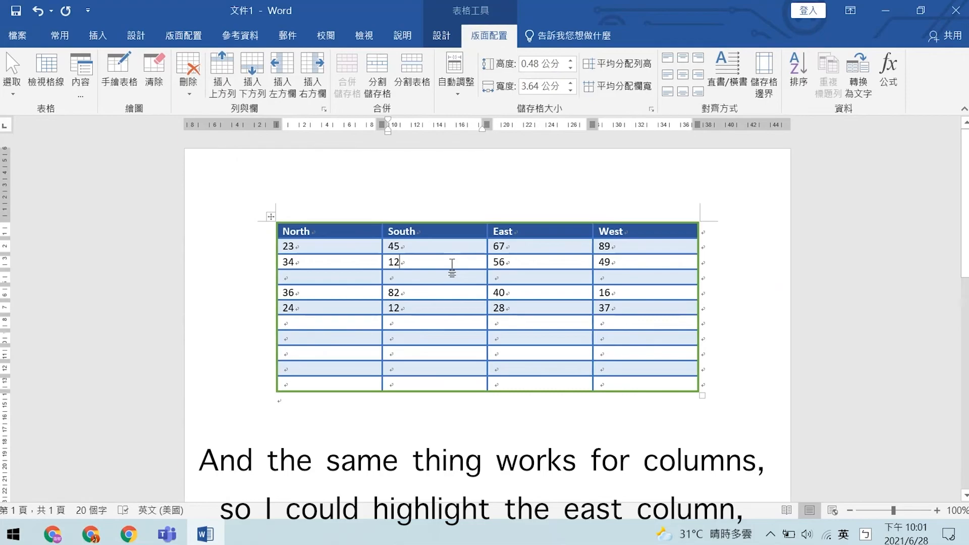
left_click_drag(506, 232, 524, 376)
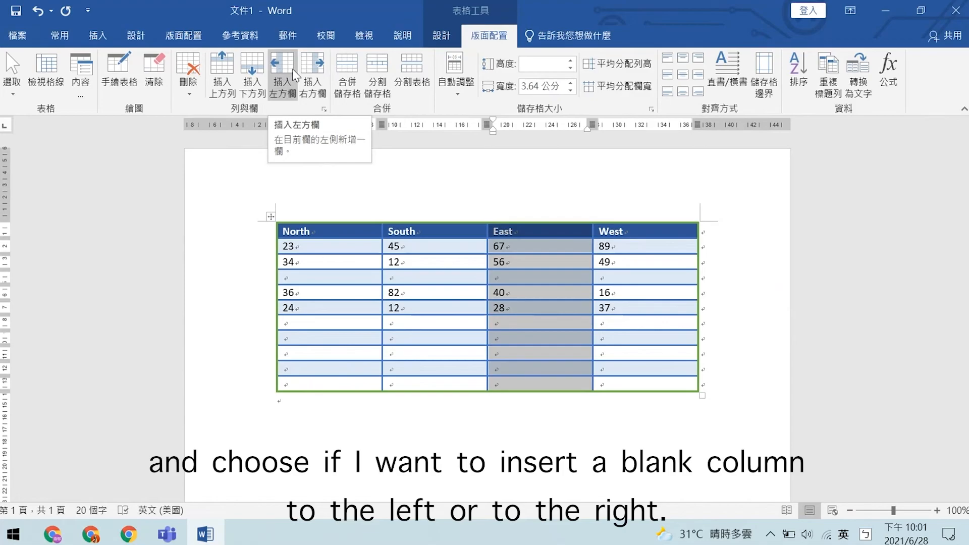
left_click(304, 71)
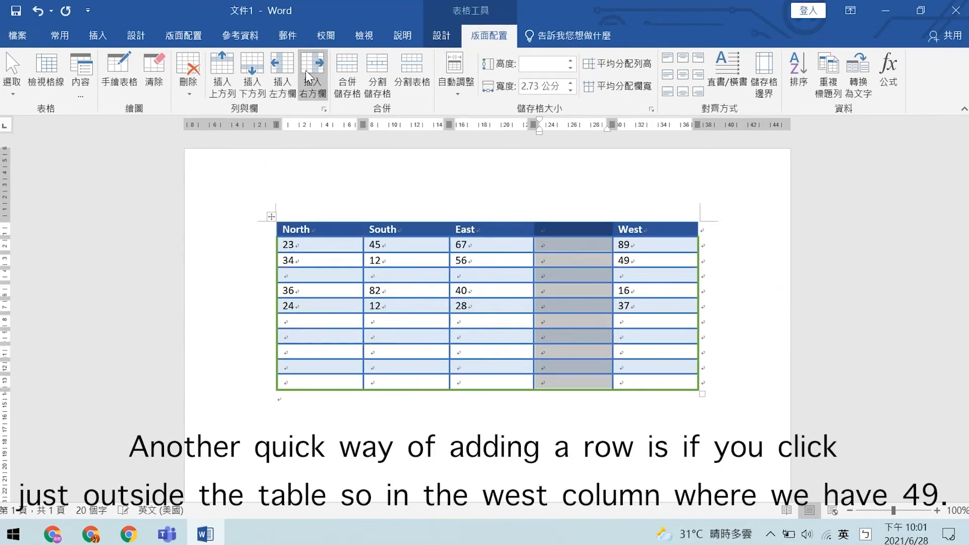
- Insert another blank row directly below the row ending in 49, starting from just outside the table's edge
left_click(562, 277)
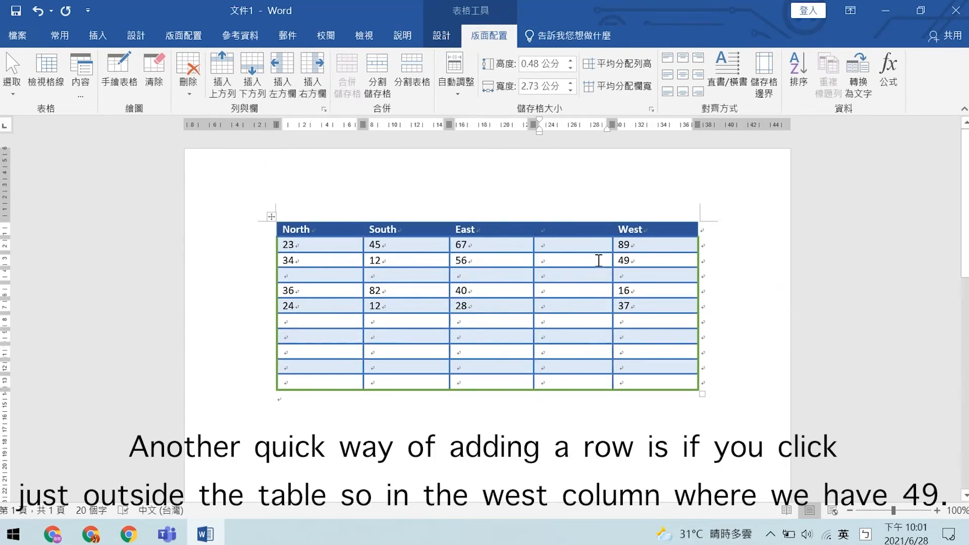
left_click_drag(638, 262, 619, 262)
left_click(712, 260)
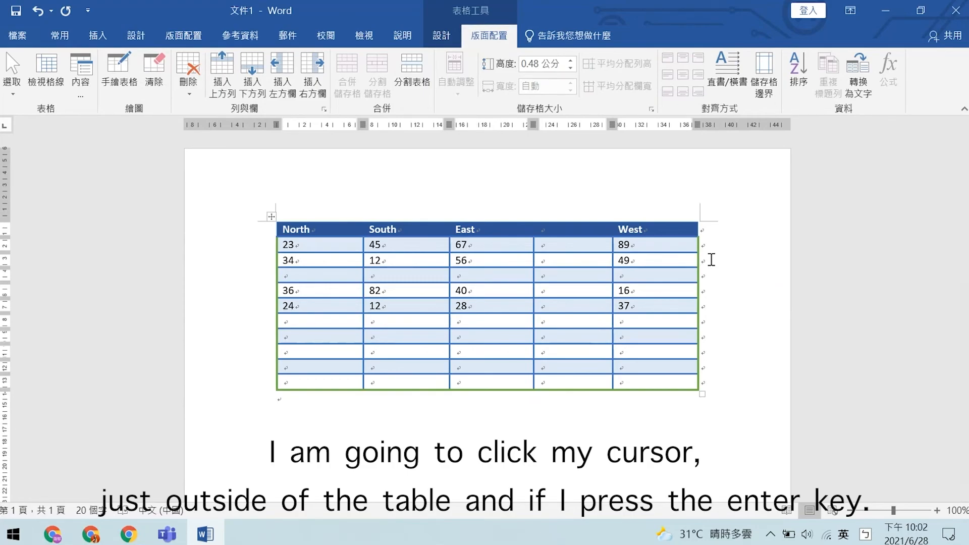
key("Return")
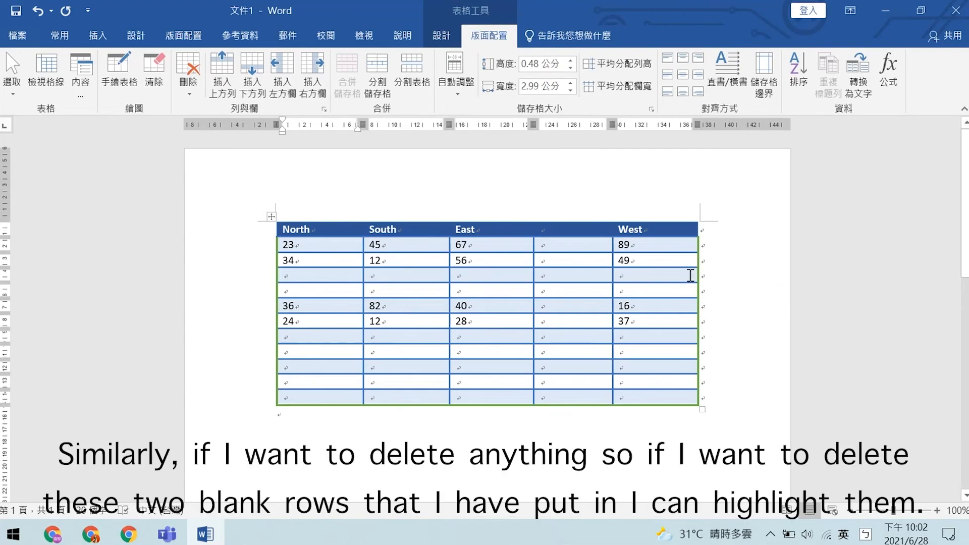
- Delete the two blank rows between the row starting with 34 and the row starting with 36
left_click_drag(687, 286, 326, 272)
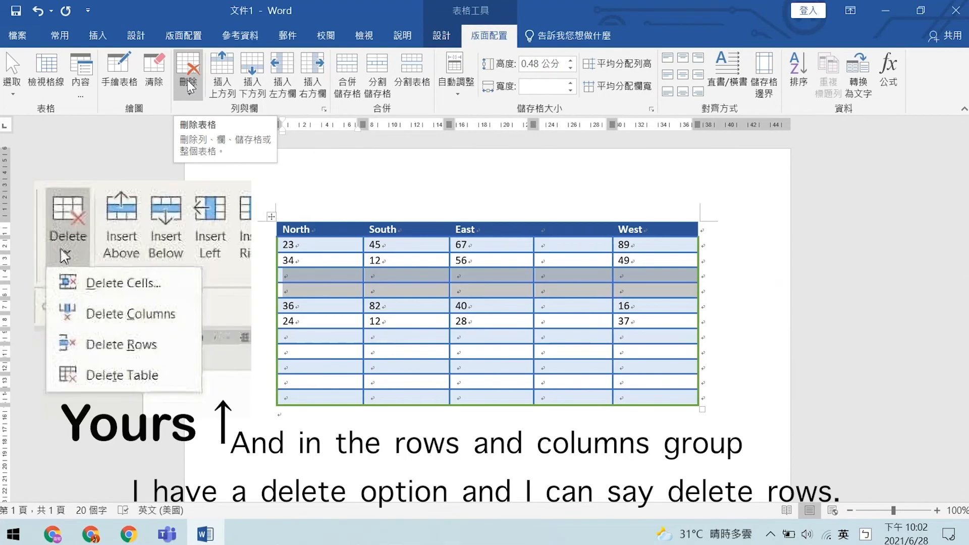
left_click(187, 80)
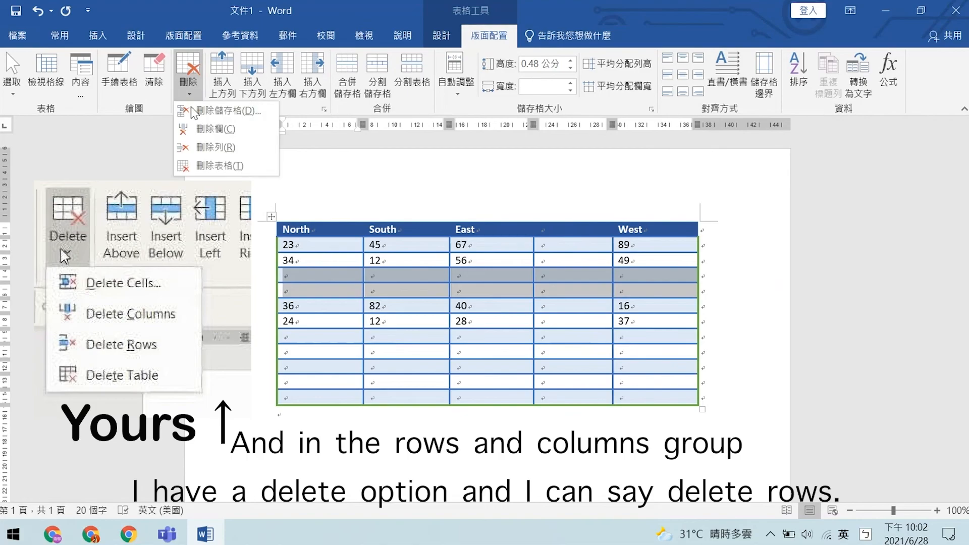
left_click(202, 154)
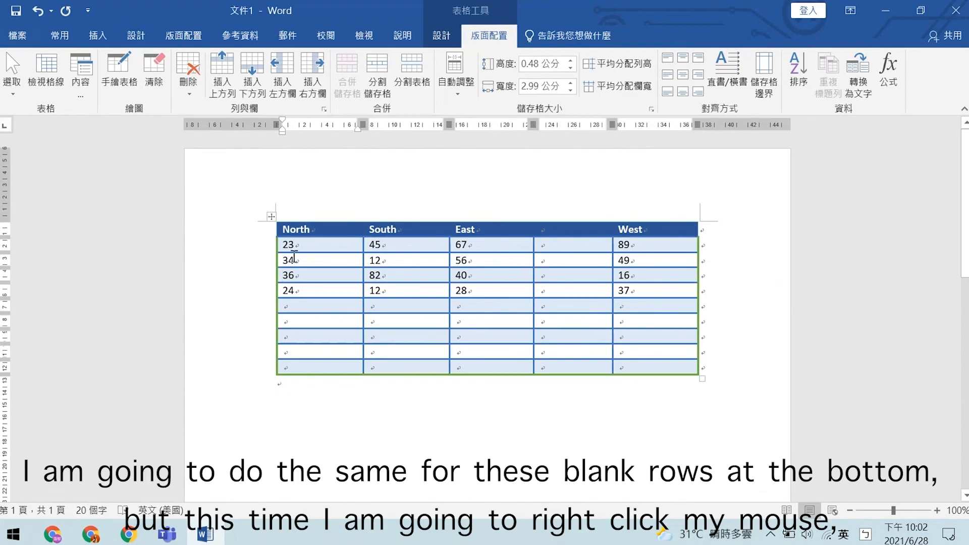
- Delete the five blank rows at the end of the table, below the row starting with 24
left_click_drag(320, 308, 667, 368)
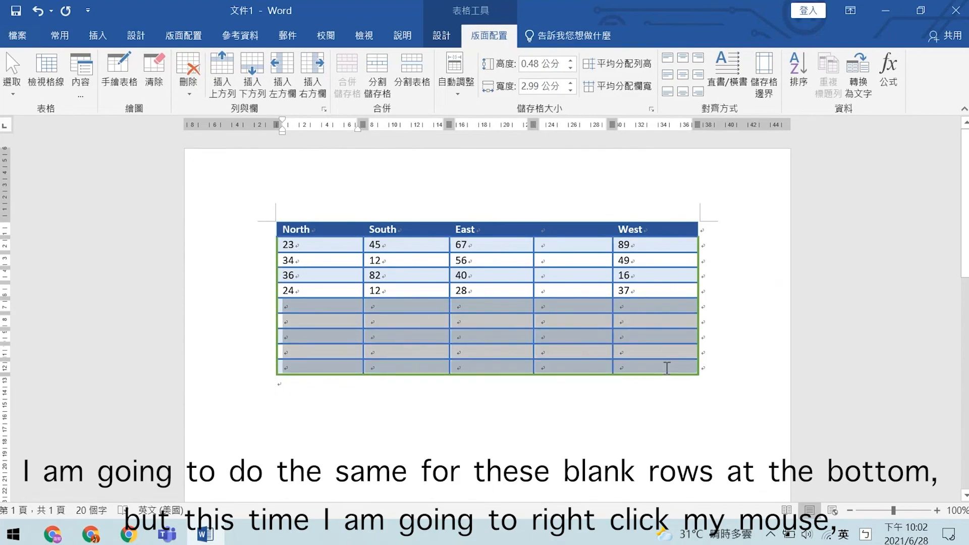
left_click(549, 320)
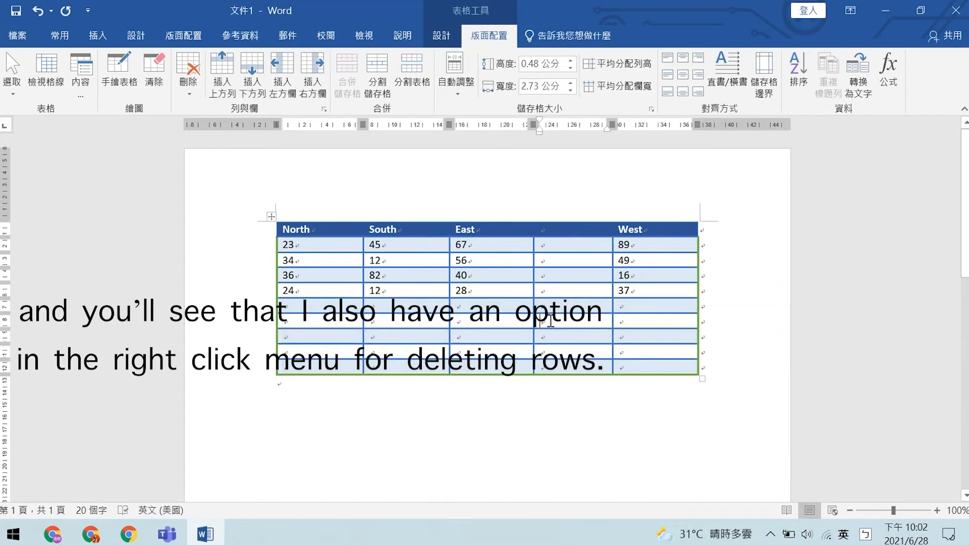
left_click_drag(290, 305, 659, 362)
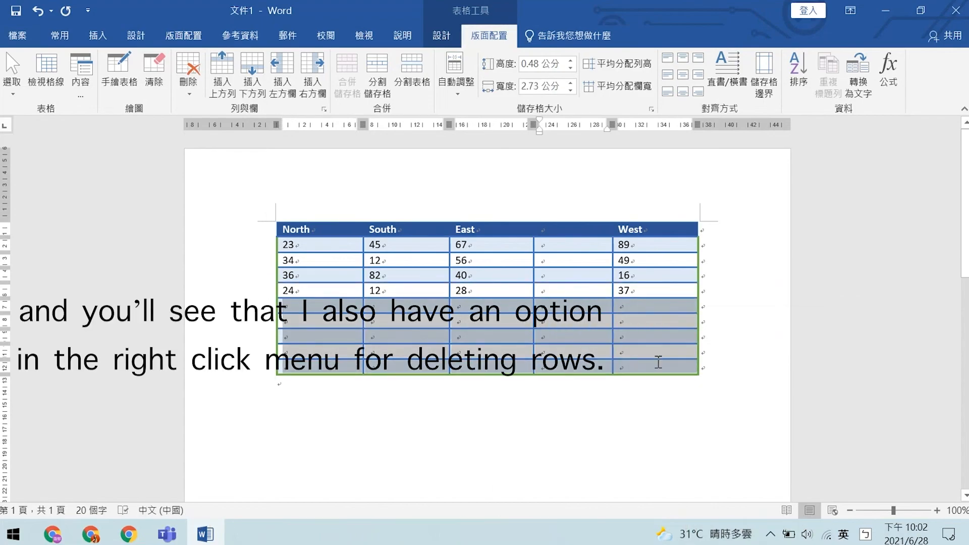
right_click(659, 361)
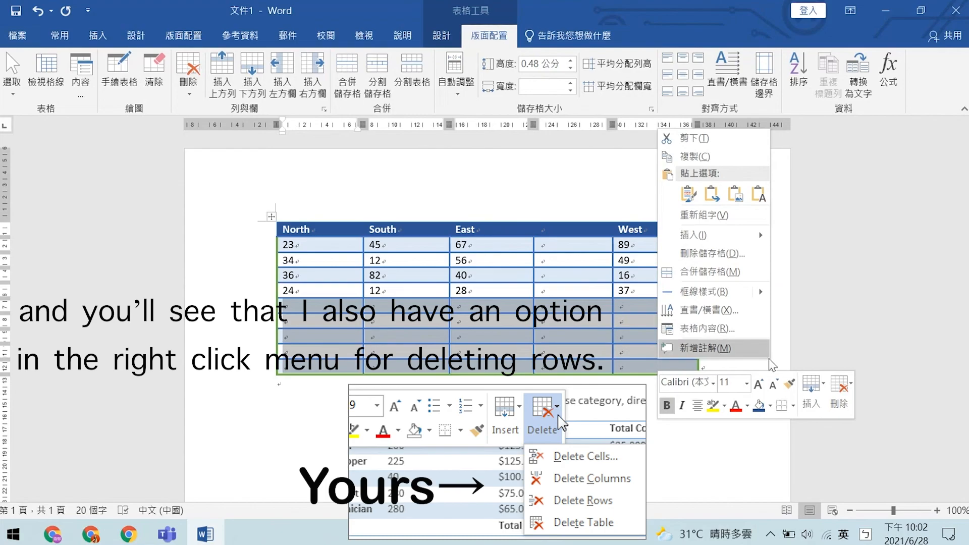
left_click(839, 387)
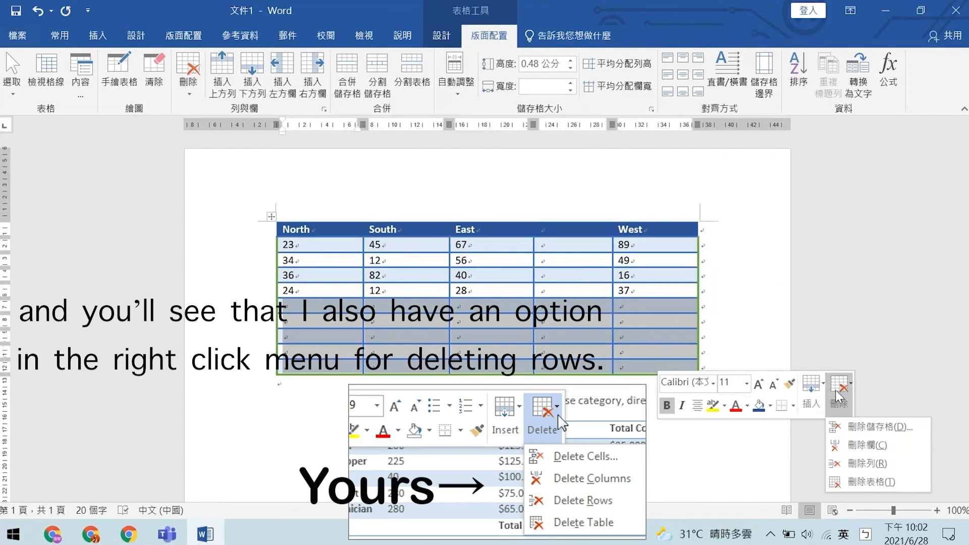
left_click(864, 465)
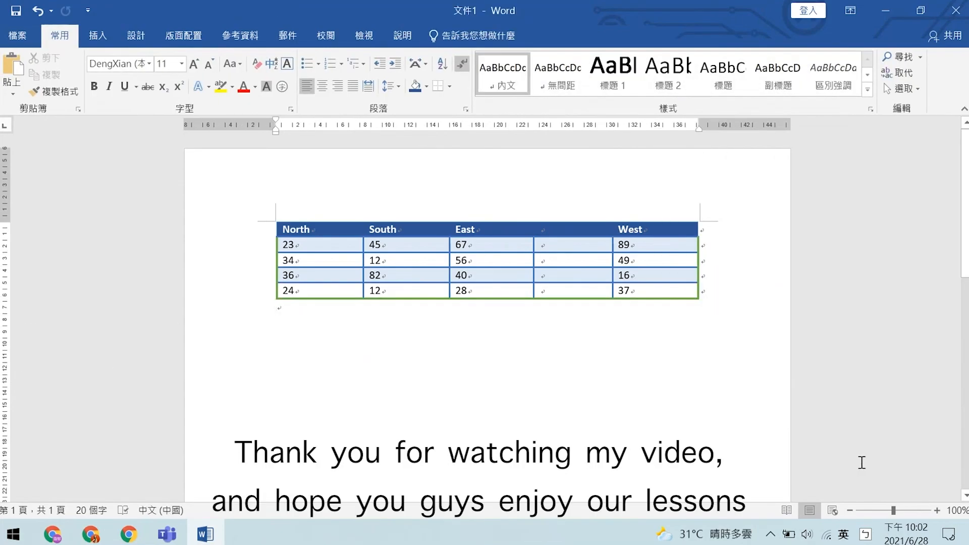